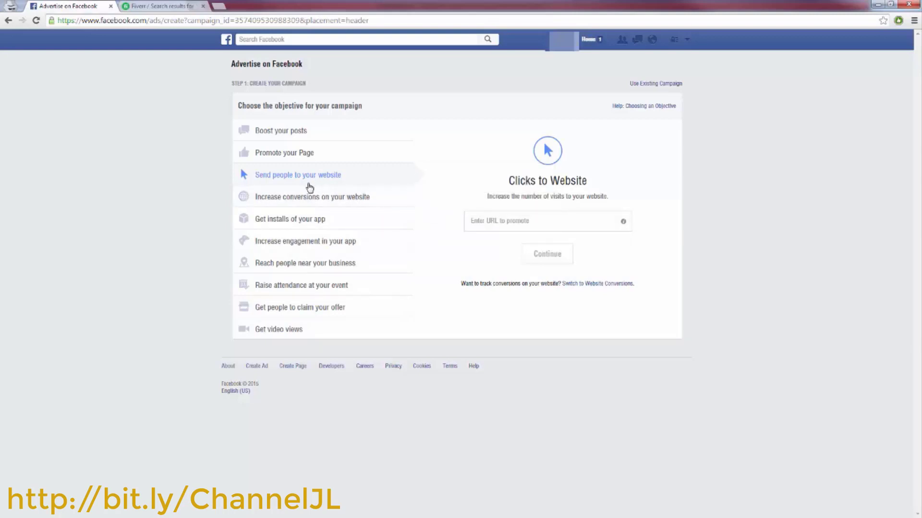
pyautogui.click(510, 225)
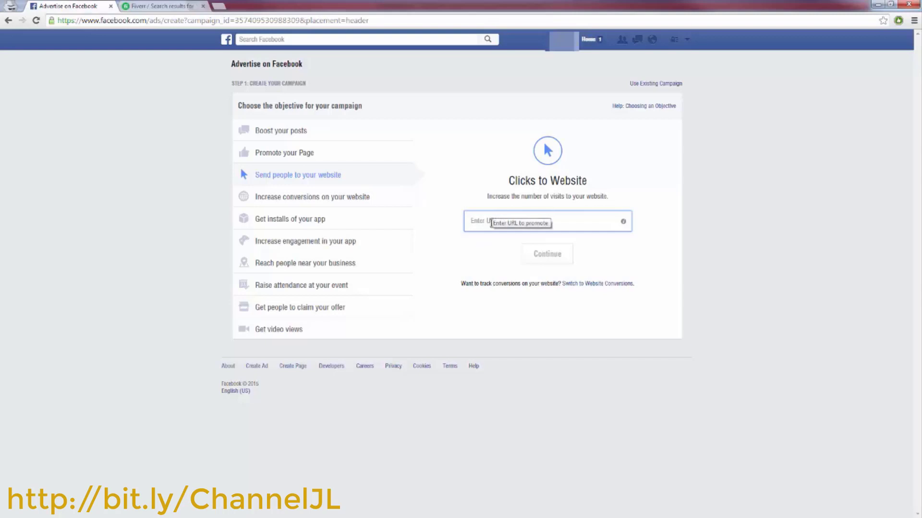
pyautogui.write('www.squeezepage.com/')
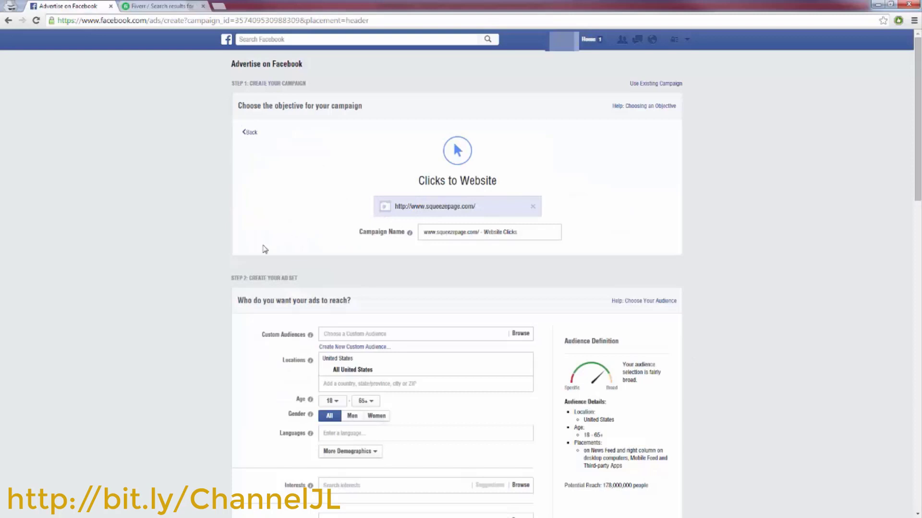
# - Restrict the ad set's target audience to women
pyautogui.scroll(-2, 240, 252)
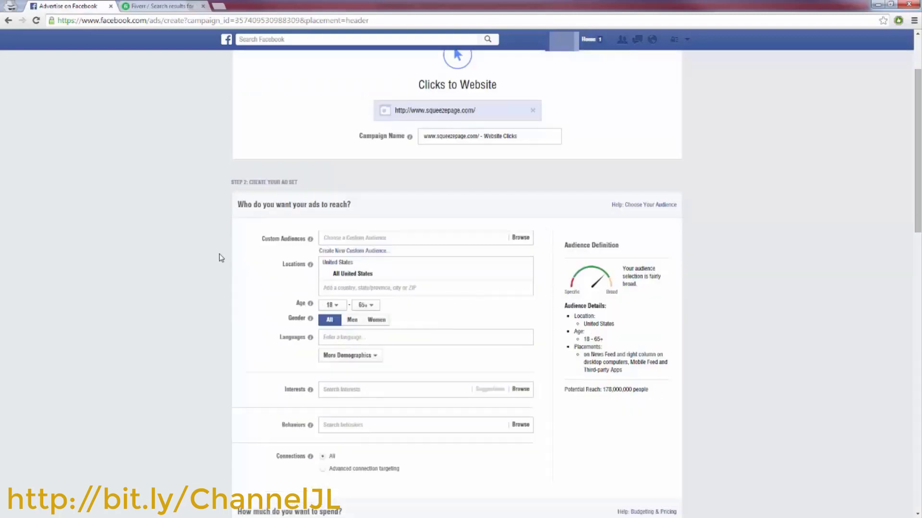
pyautogui.scroll(-1, 221, 257)
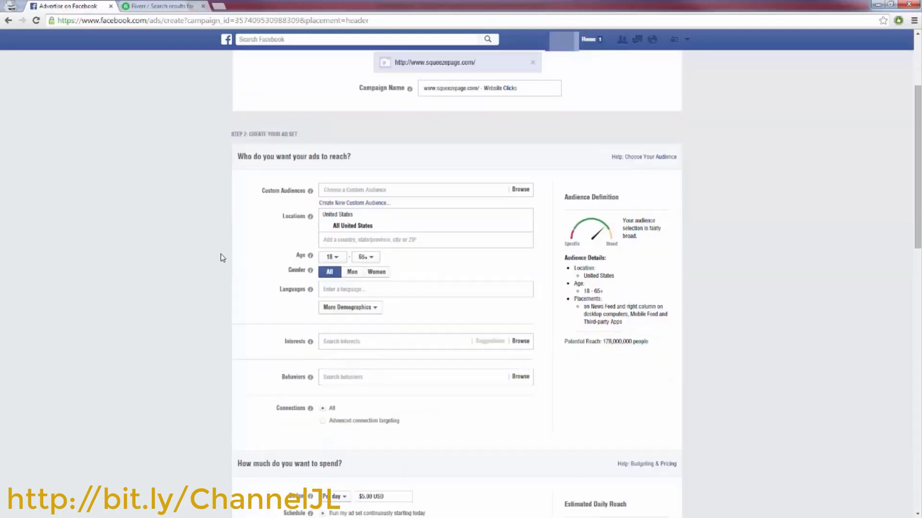
pyautogui.scroll(-1, 221, 257)
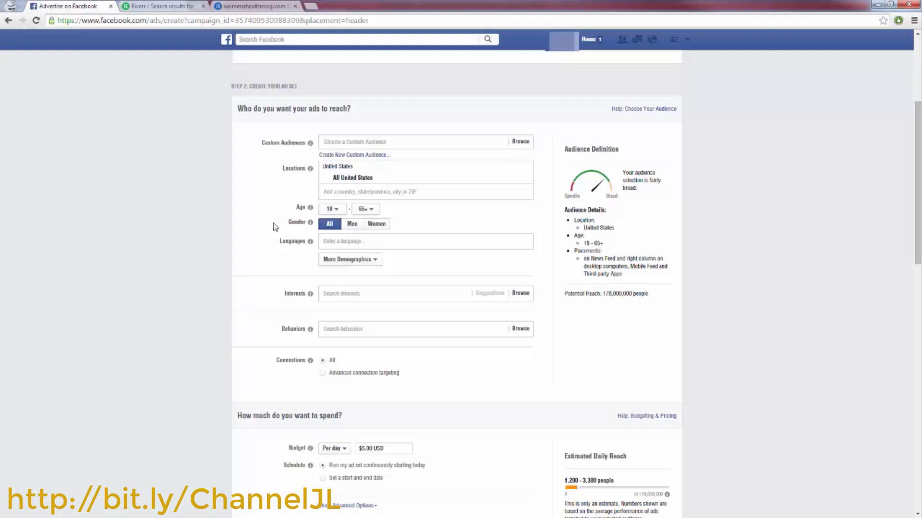
pyautogui.click(375, 229)
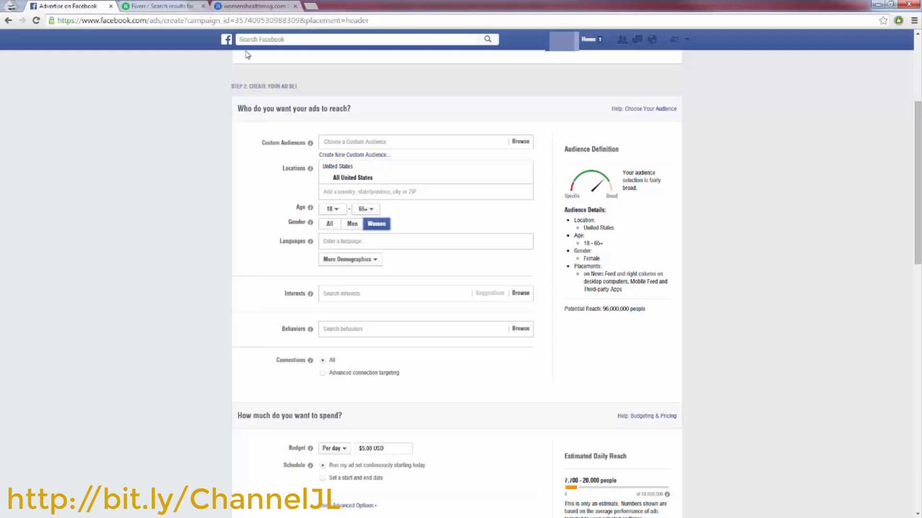
# - Switch to the Alexa overview of womenshealthmag.com and examine its audience demographics by gender, education and browsing location
pyautogui.click(249, 6)
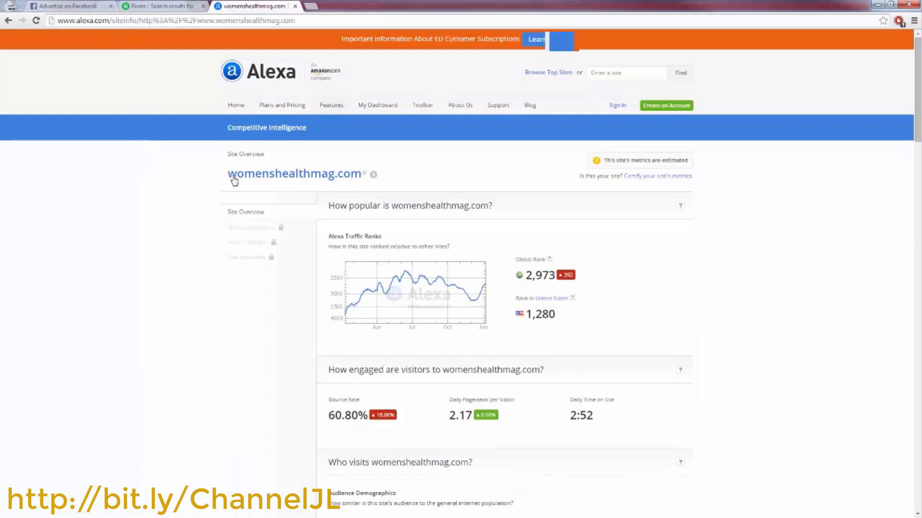
pyautogui.moveTo(259, 224)
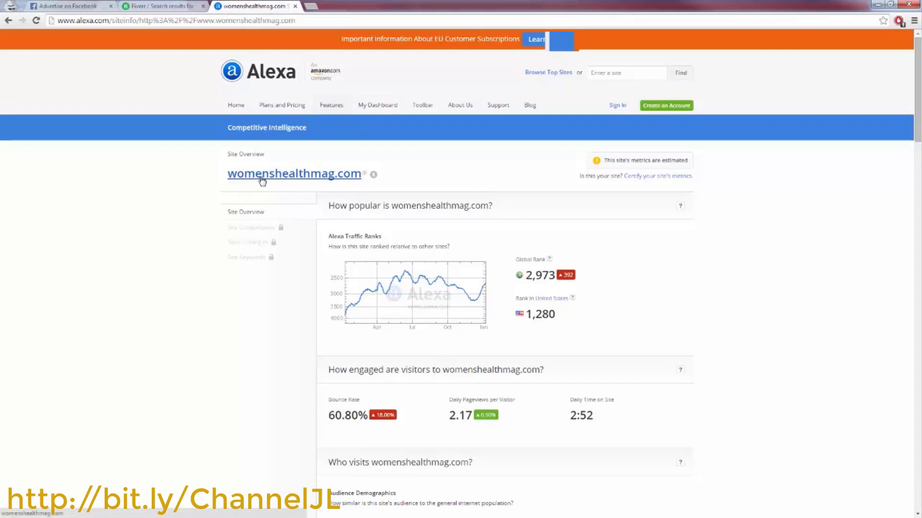
pyautogui.scroll(-1, 283, 265)
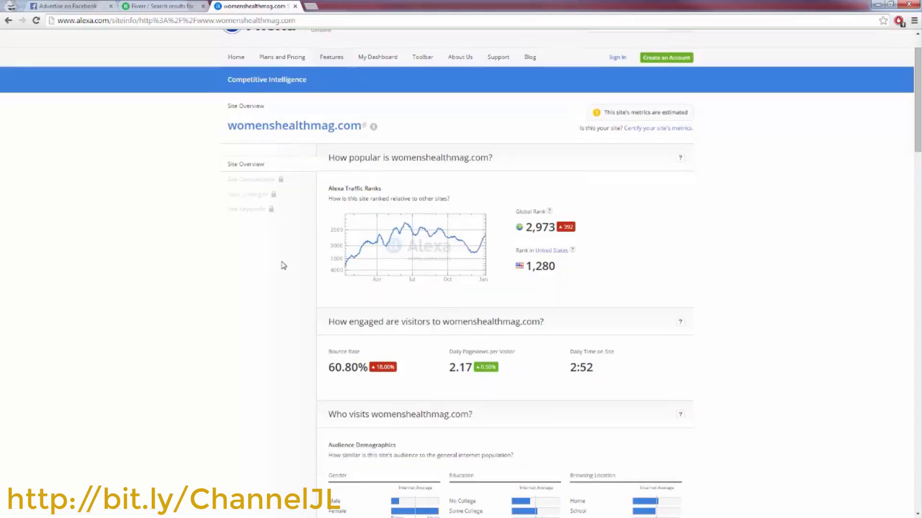
pyautogui.scroll(-3, 284, 264)
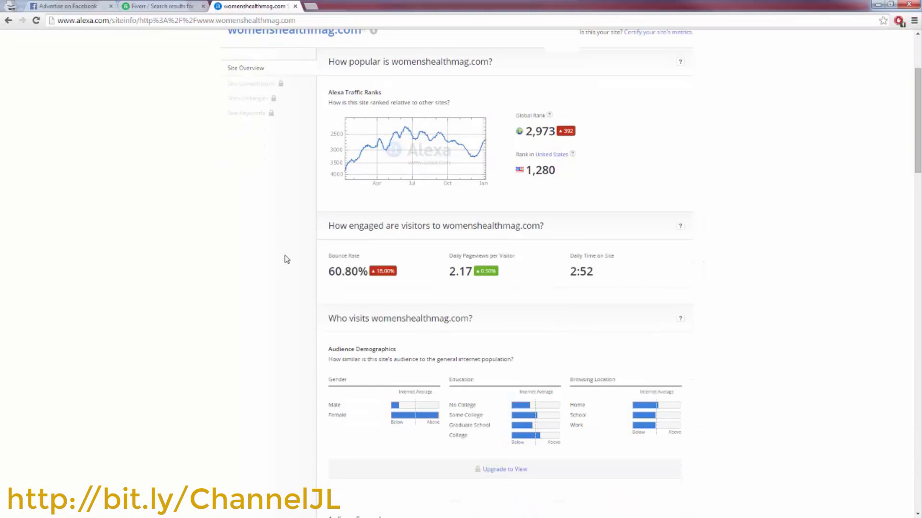
pyautogui.scroll(-1, 294, 300)
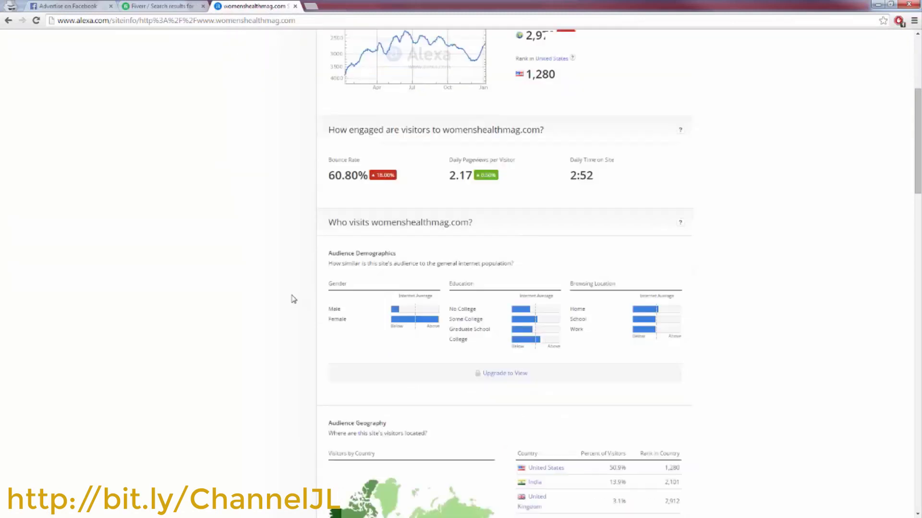
pyautogui.moveTo(336, 222); pyautogui.dragTo(386, 223)
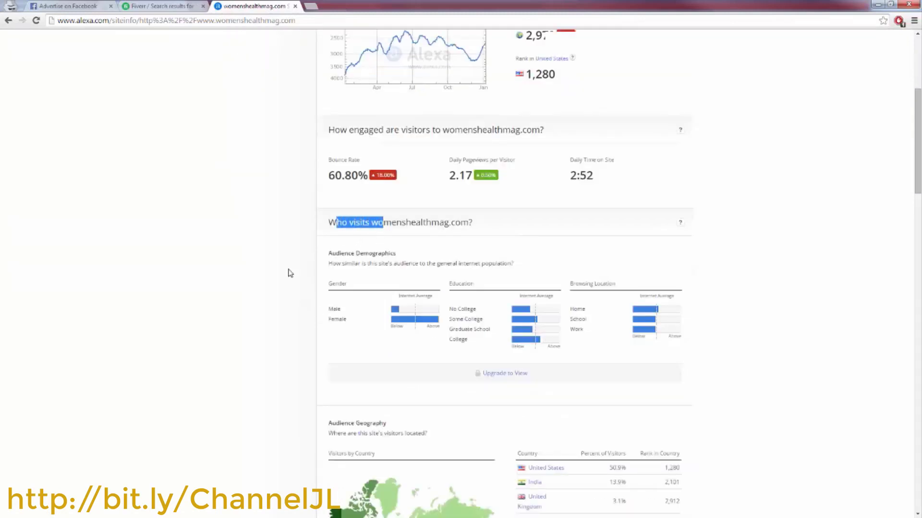
pyautogui.click(290, 272)
pyautogui.scroll(-1, 321, 348)
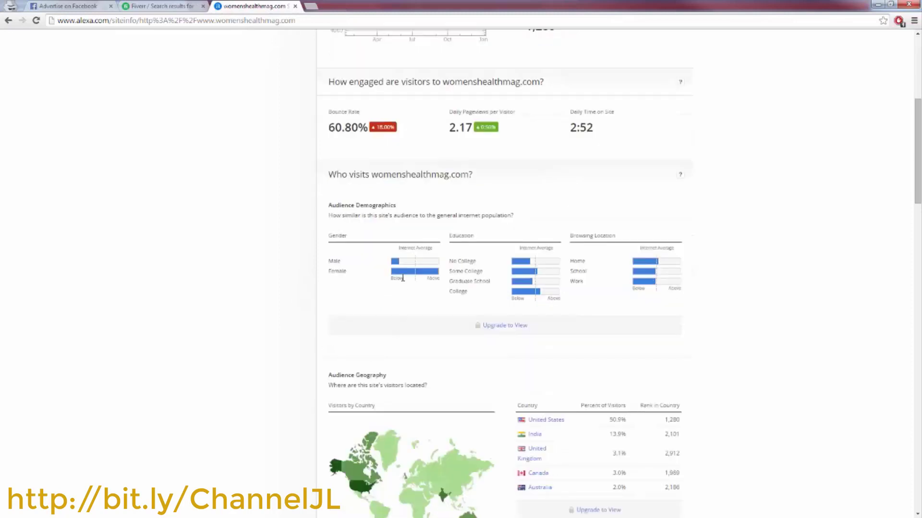
pyautogui.moveTo(422, 278)
pyautogui.moveTo(515, 295)
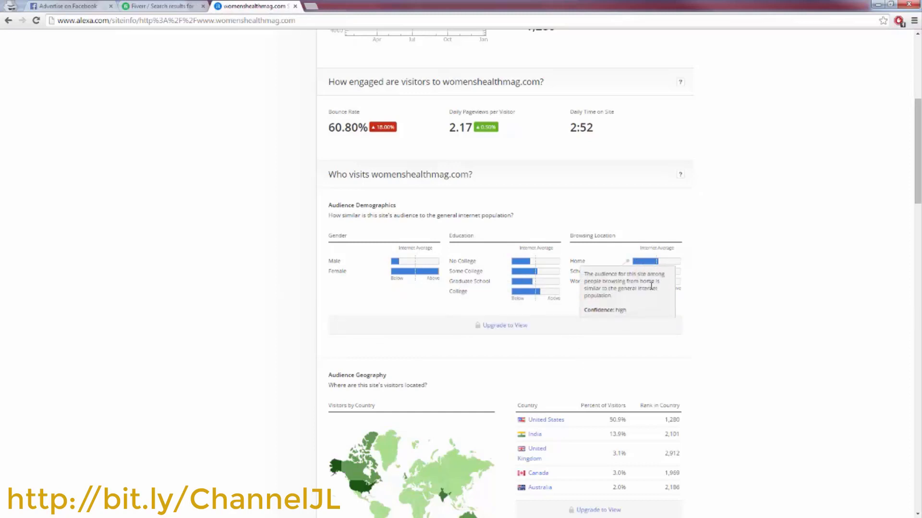
# - Examine the audience geography of womenshealthmag.com by country and share of visitors
pyautogui.scroll(-2, 619, 288)
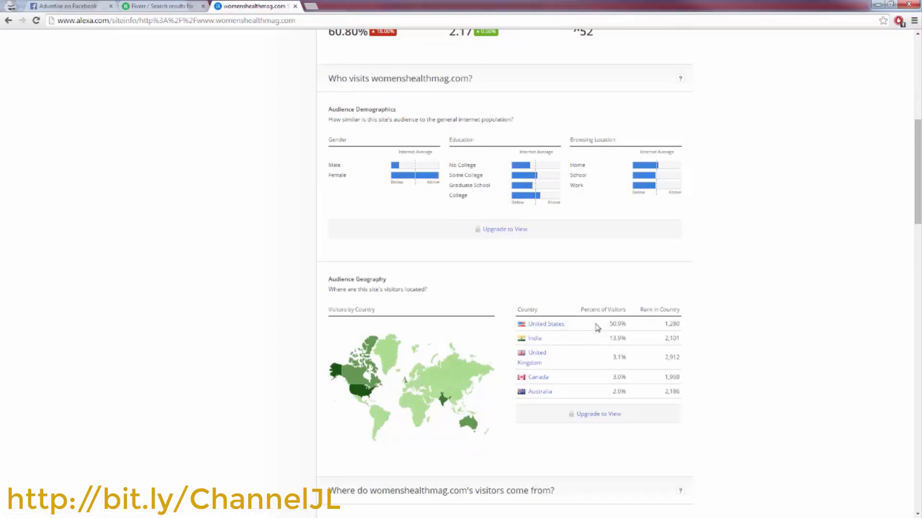
pyautogui.scroll(-4, 567, 308)
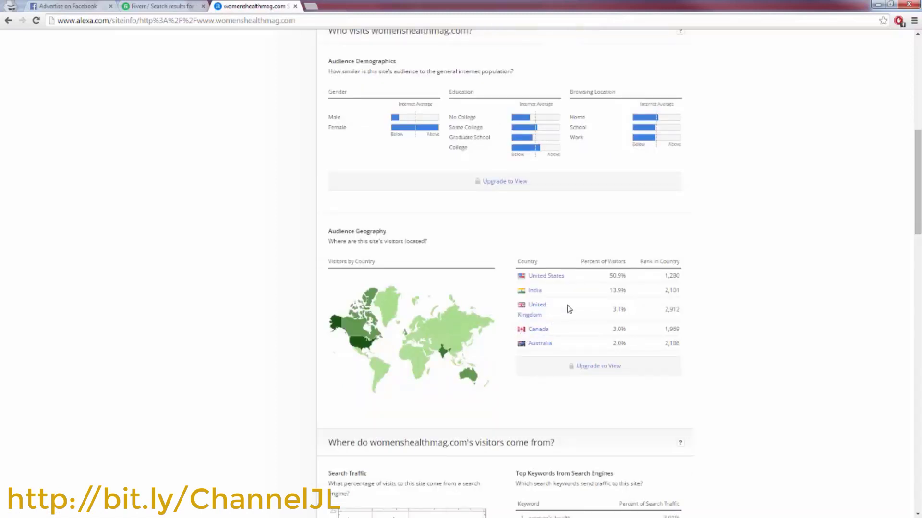
pyautogui.scroll(6, 564, 307)
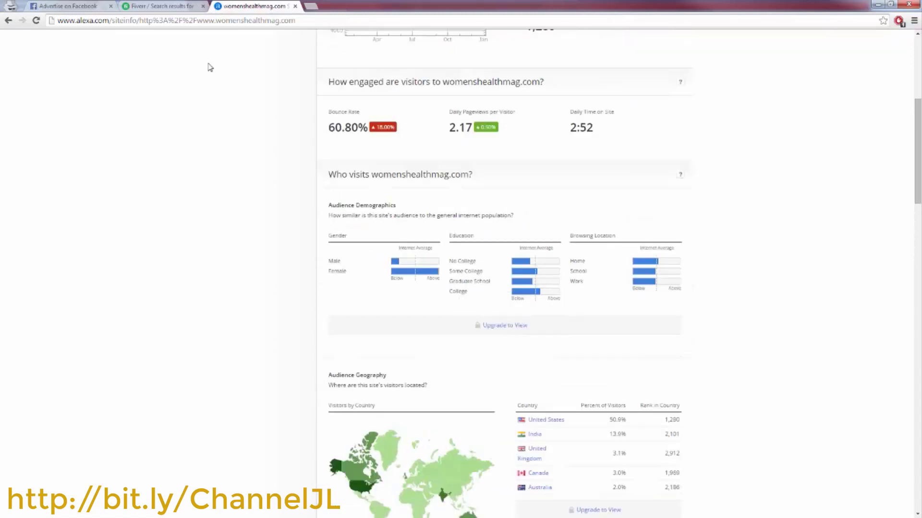
# - Return to the Facebook ad form and set the audience's maximum age to 50
pyautogui.click(64, 6)
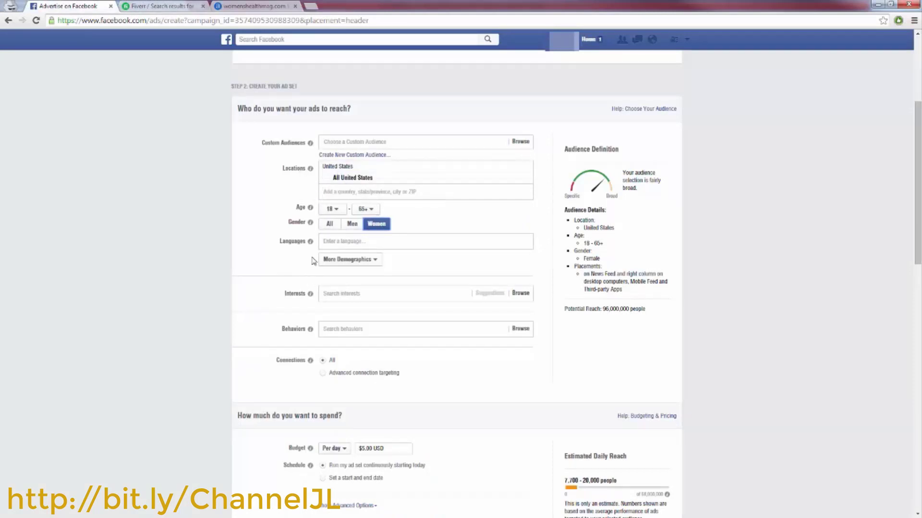
pyautogui.moveTo(310, 241)
pyautogui.click(366, 209)
pyautogui.scroll(-5, 372, 276)
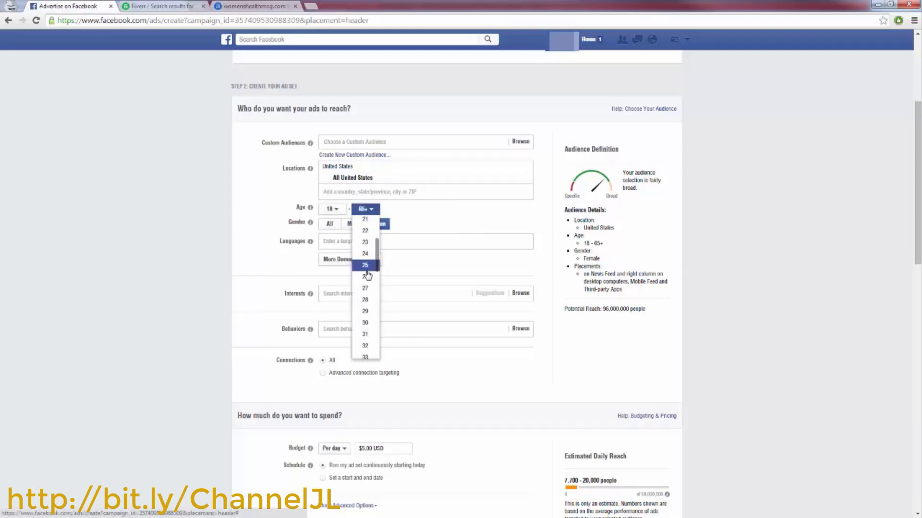
pyautogui.scroll(-1, 373, 291)
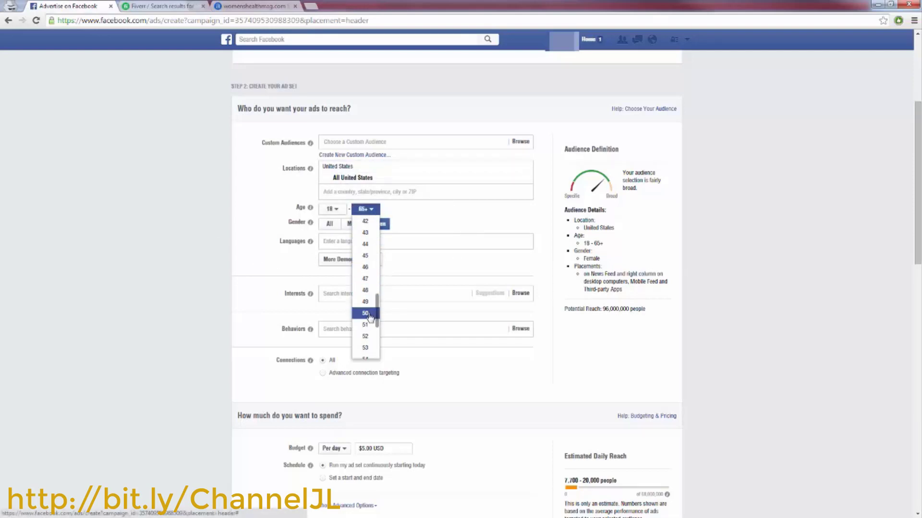
pyautogui.click(372, 313)
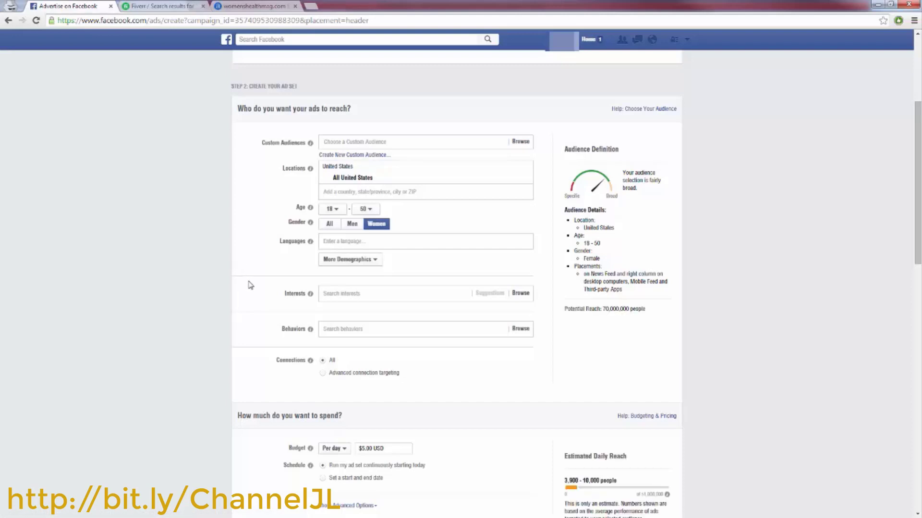
# - Search the interests for "weight loss" and add Weight loss to the audience targeting
pyautogui.click(332, 293)
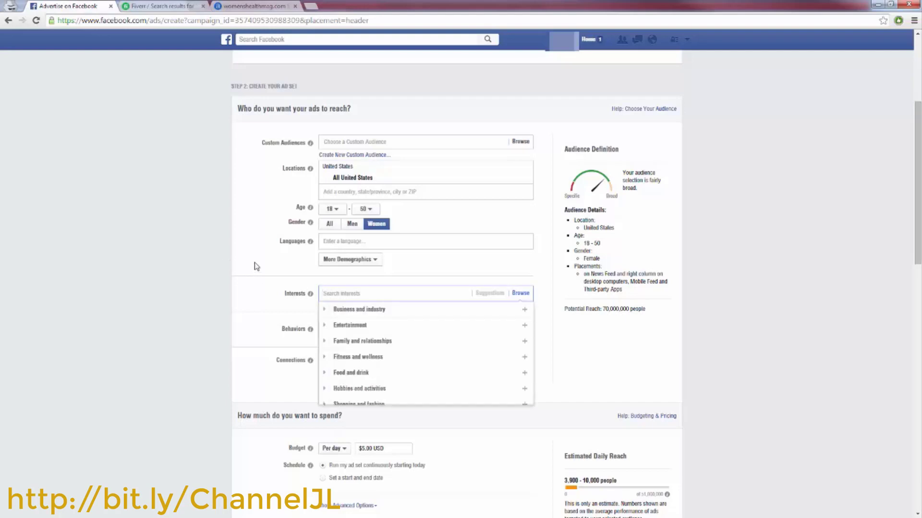
pyautogui.write('weight loss')
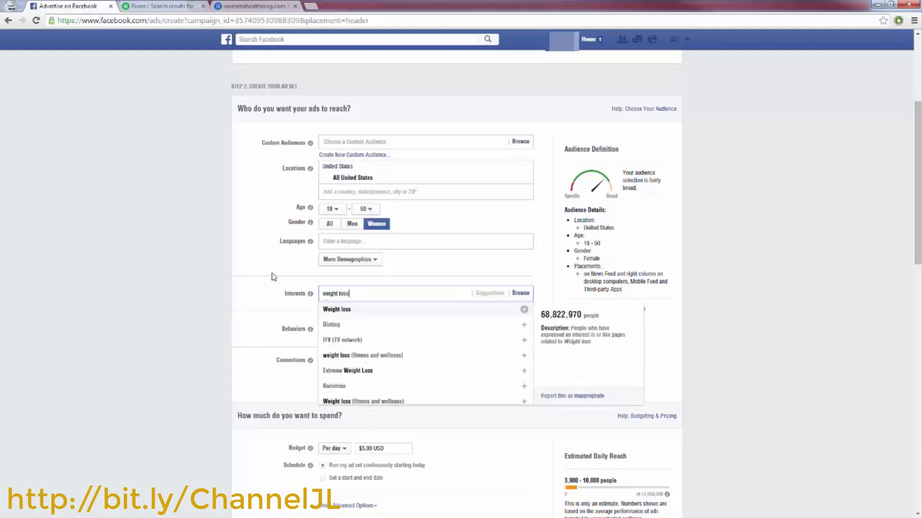
pyautogui.click(339, 309)
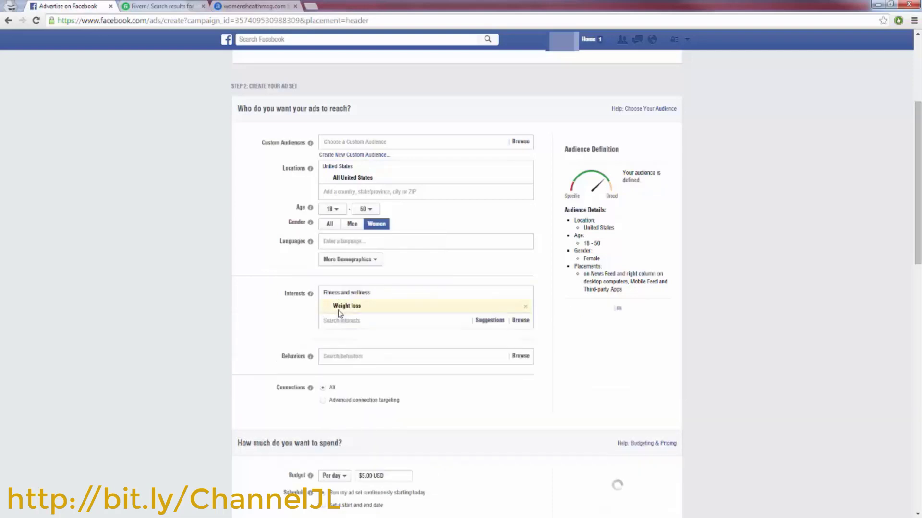
pyautogui.click(273, 312)
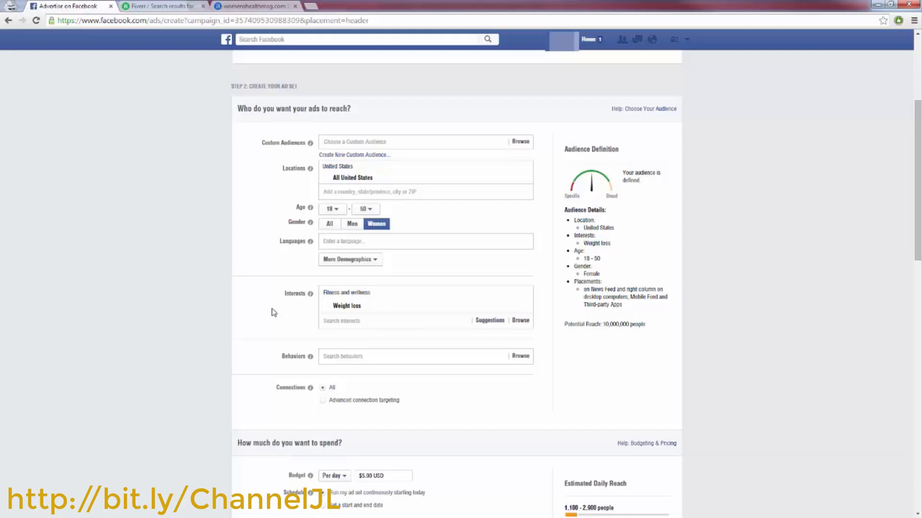
# - Add the suggested interests Dieting and Physical exercise to the audience targeting
pyautogui.click(336, 322)
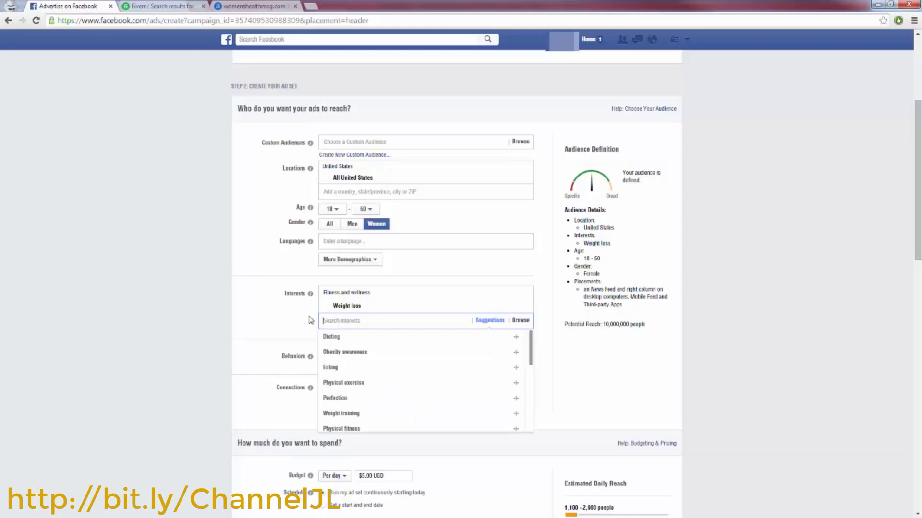
pyautogui.moveTo(357, 306)
pyautogui.scroll(-1, 345, 345)
pyautogui.scroll(1, 345, 345)
pyautogui.click(344, 338)
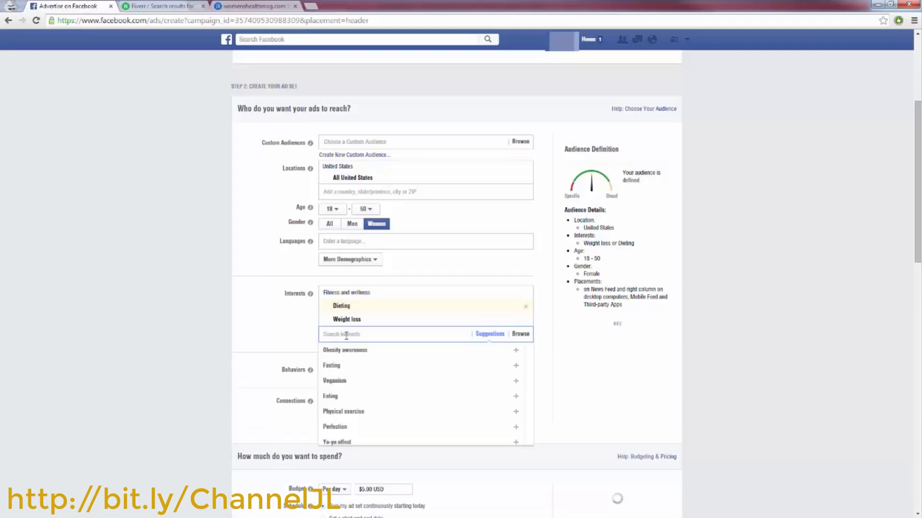
pyautogui.click(364, 412)
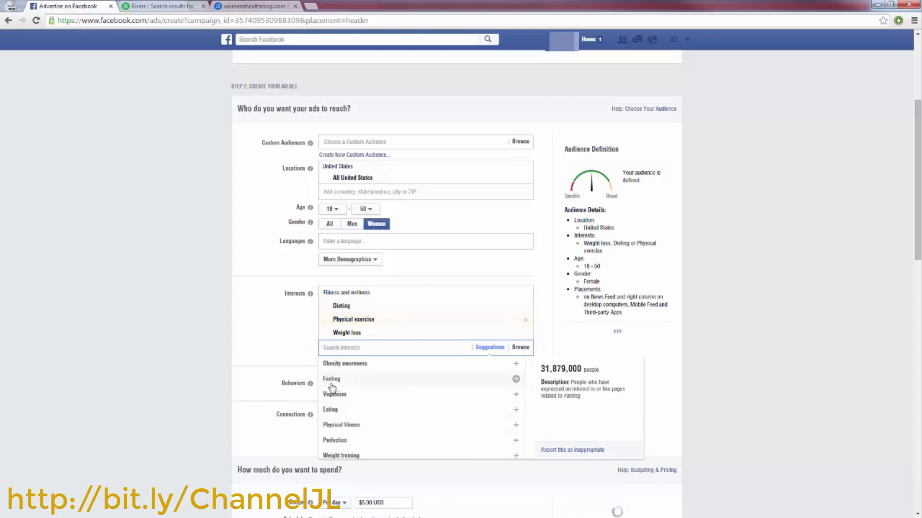
pyautogui.click(289, 355)
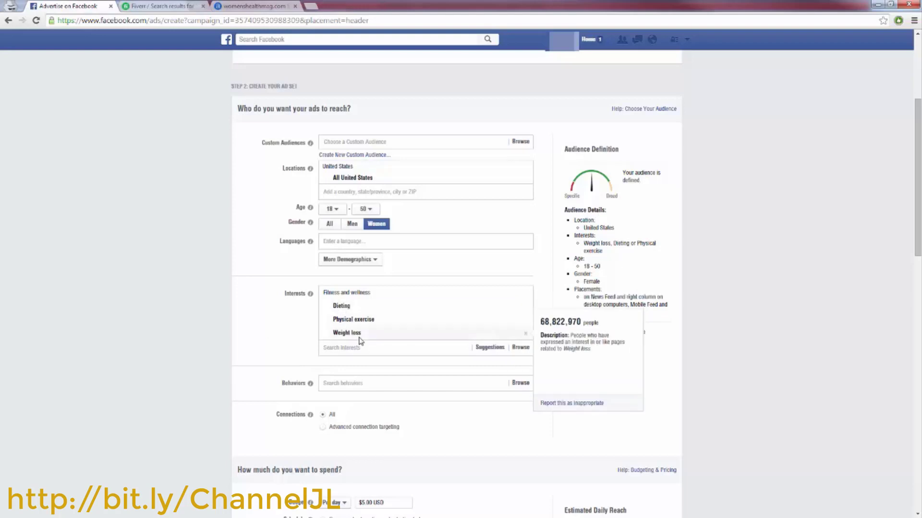
pyautogui.moveTo(350, 331)
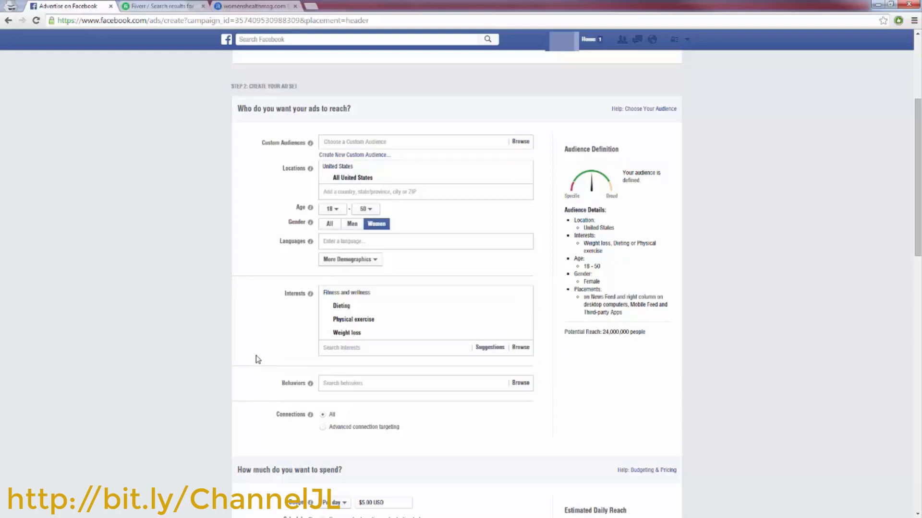
# - Review the budget and schedule settings, followed by the image and text sections of the ad form
pyautogui.scroll(-4, 246, 320)
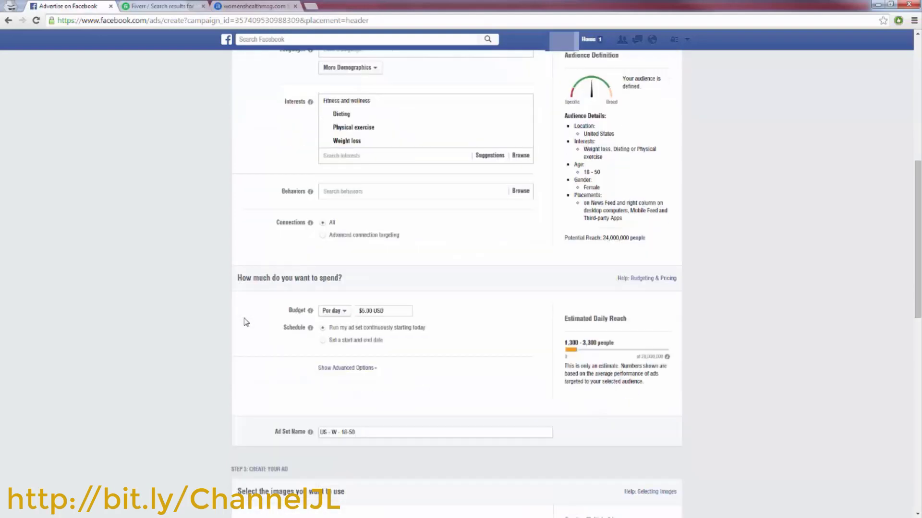
pyautogui.scroll(-1, 245, 322)
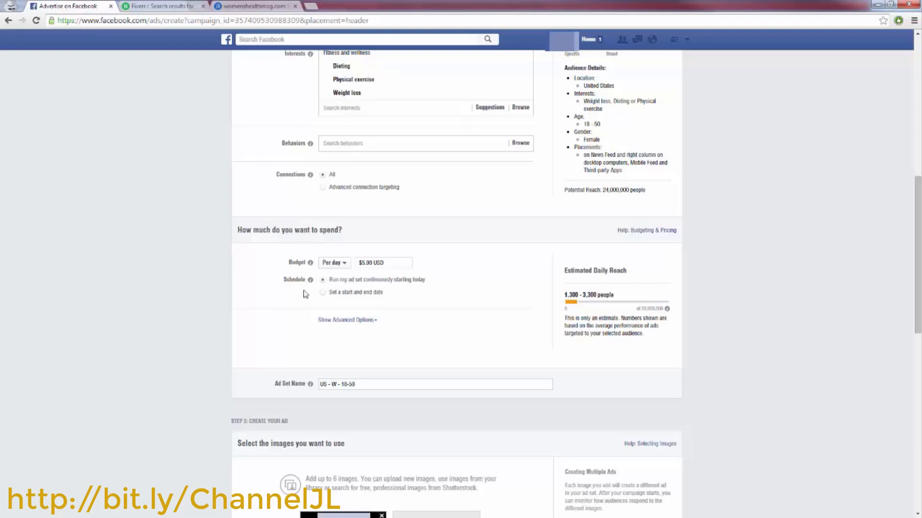
pyautogui.scroll(-2, 325, 338)
pyautogui.scroll(2, 177, 353)
pyautogui.scroll(-4, 184, 342)
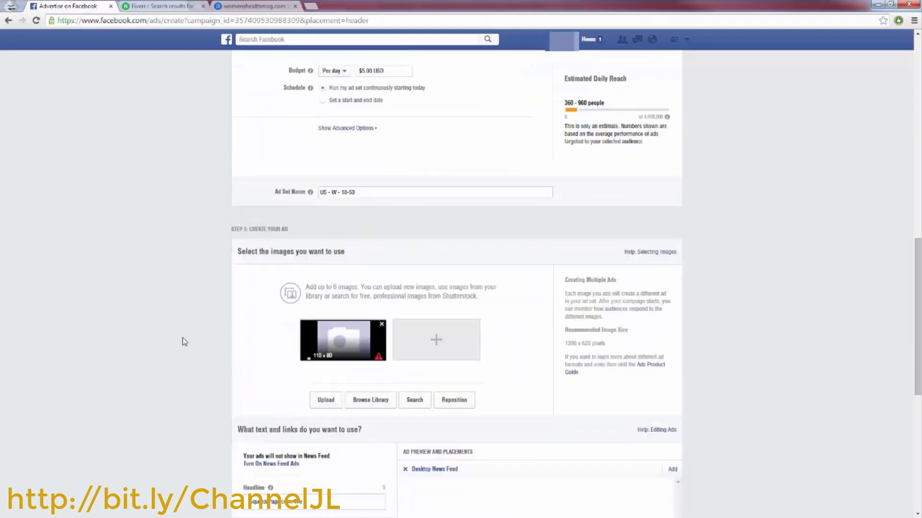
pyautogui.scroll(-2, 183, 342)
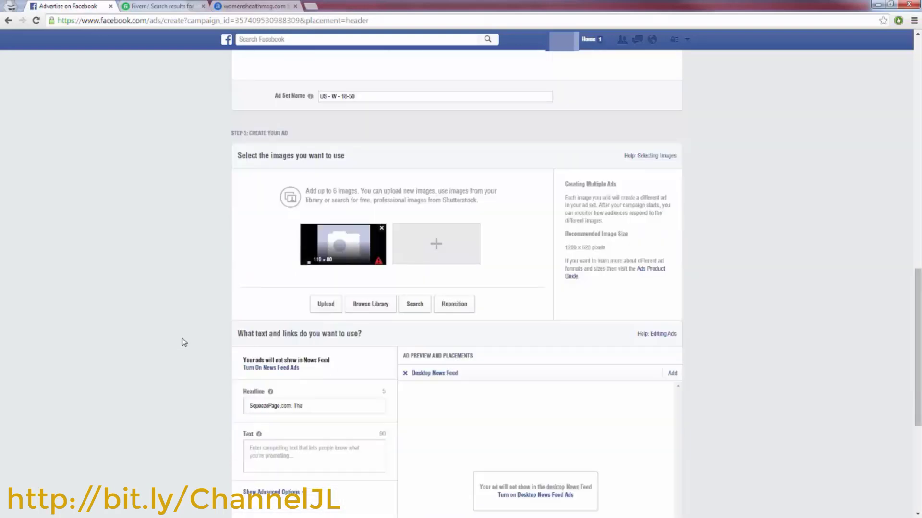
pyautogui.scroll(-1, 183, 342)
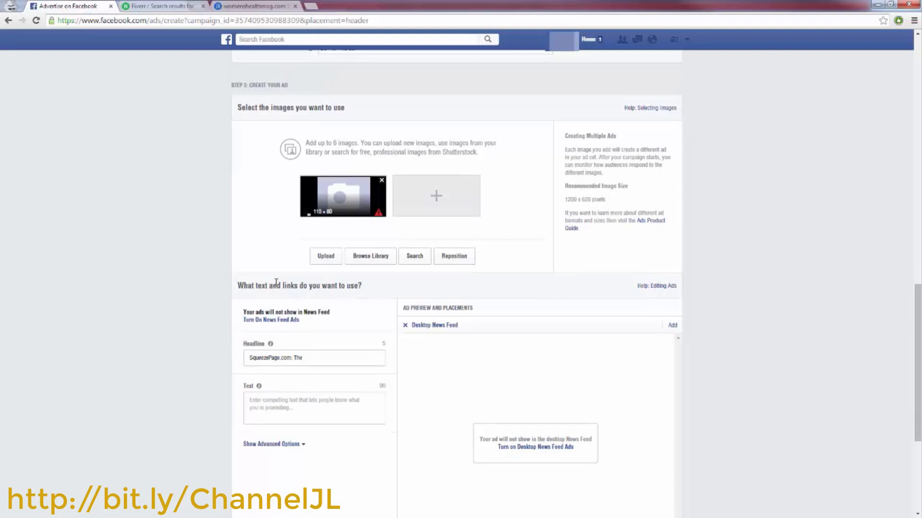
# - Replace the ad's existing image with the "25 Pounds in Only 2 Weeks!" weight-loss banner
pyautogui.click(382, 181)
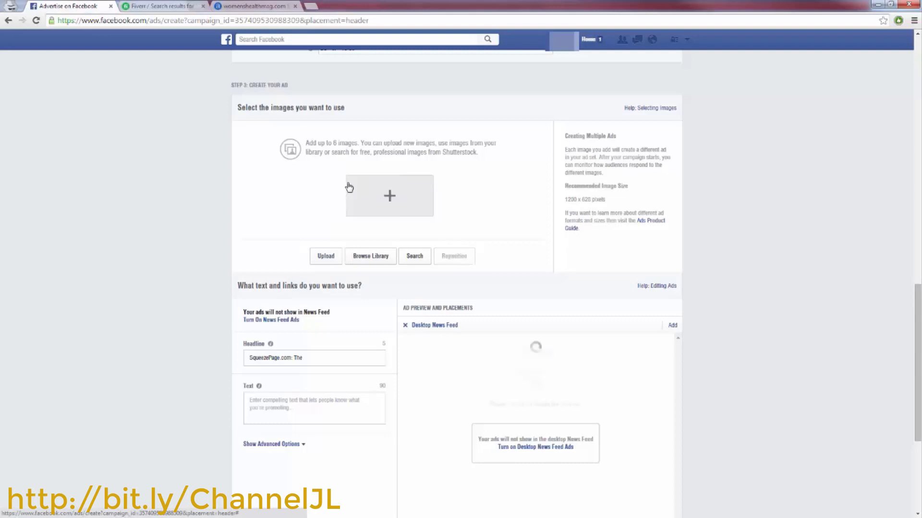
pyautogui.click(391, 196)
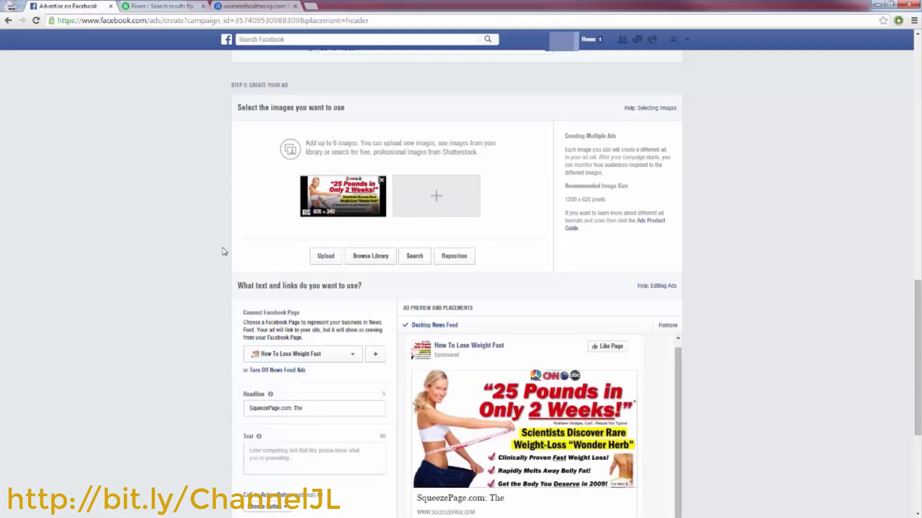
# - Look through the available call-to-action button options for the ad without choosing one
pyautogui.scroll(-2, 212, 238)
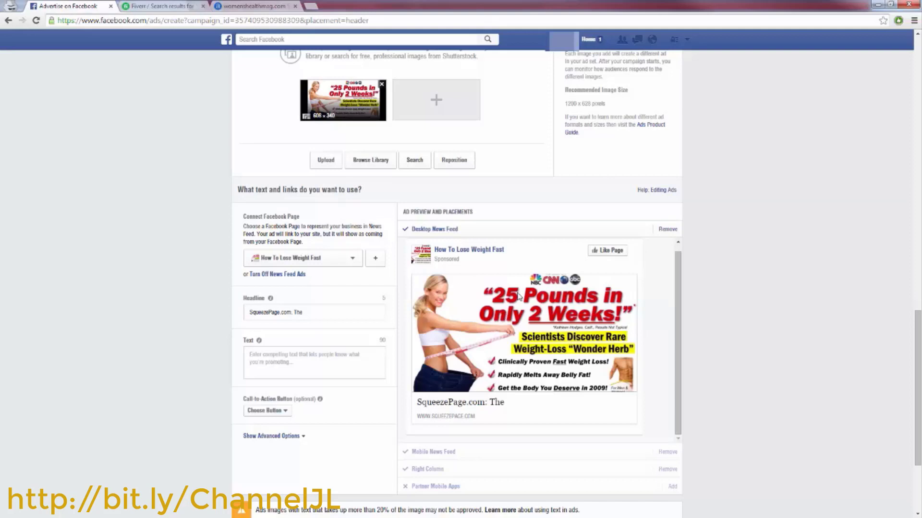
pyautogui.click(285, 412)
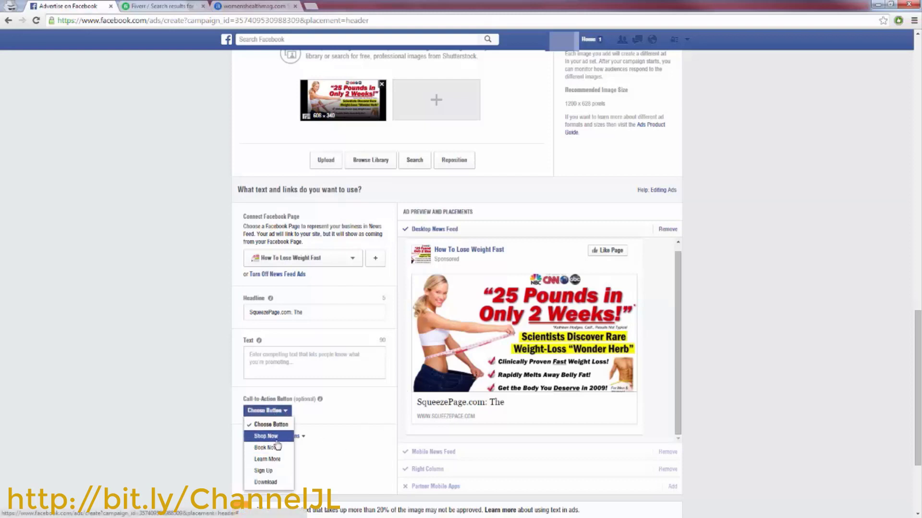
pyautogui.click(279, 412)
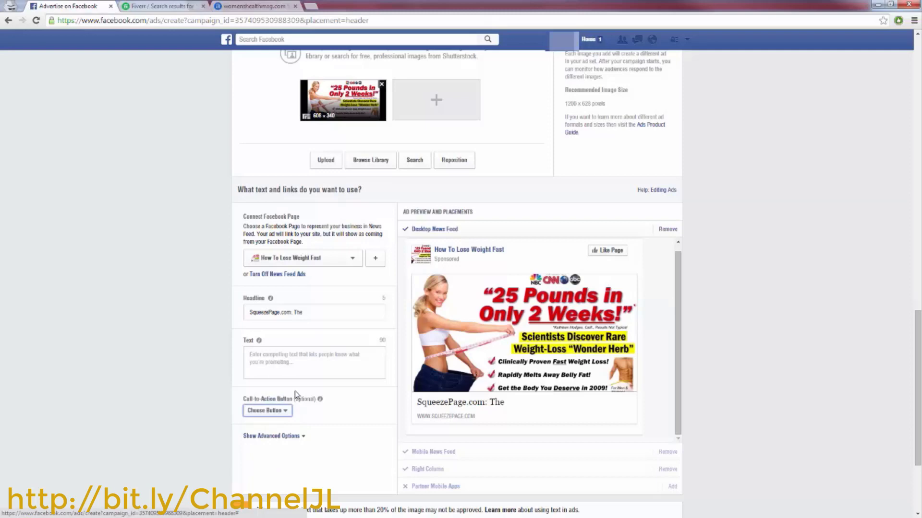
# - Switch to Fiverr and browse the search results for "facebook news feed ad" design gigs
pyautogui.click(172, 5)
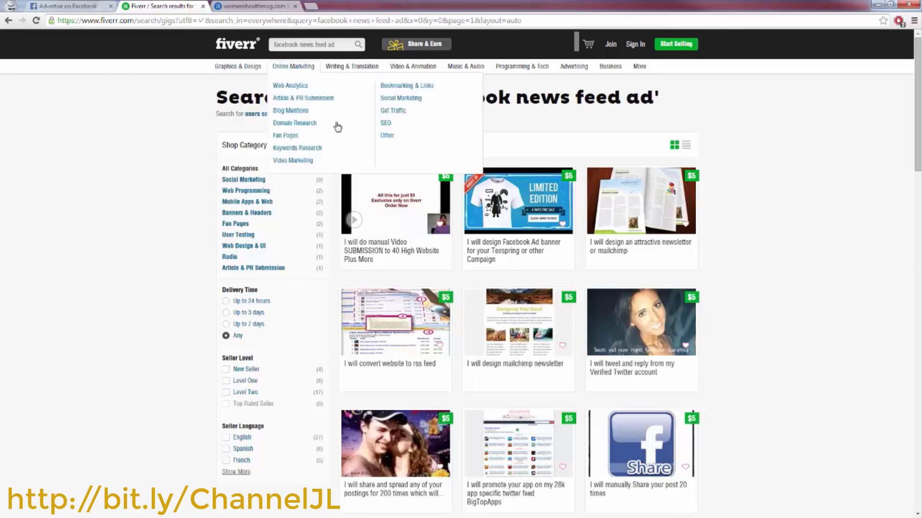
pyautogui.scroll(-3, 428, 315)
pyautogui.scroll(-4, 428, 316)
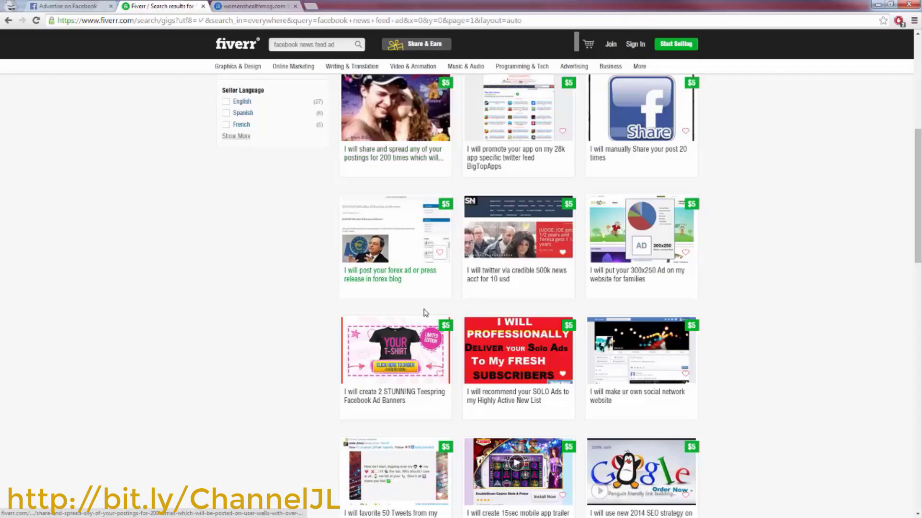
pyautogui.scroll(7, 423, 312)
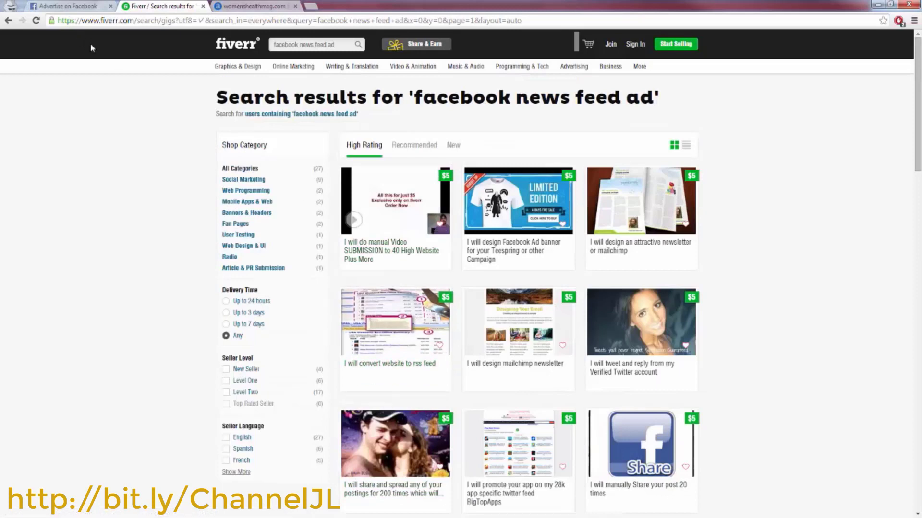
# - Return to the Facebook ad form and remove the Right Column placement from the ad
pyautogui.click(74, 5)
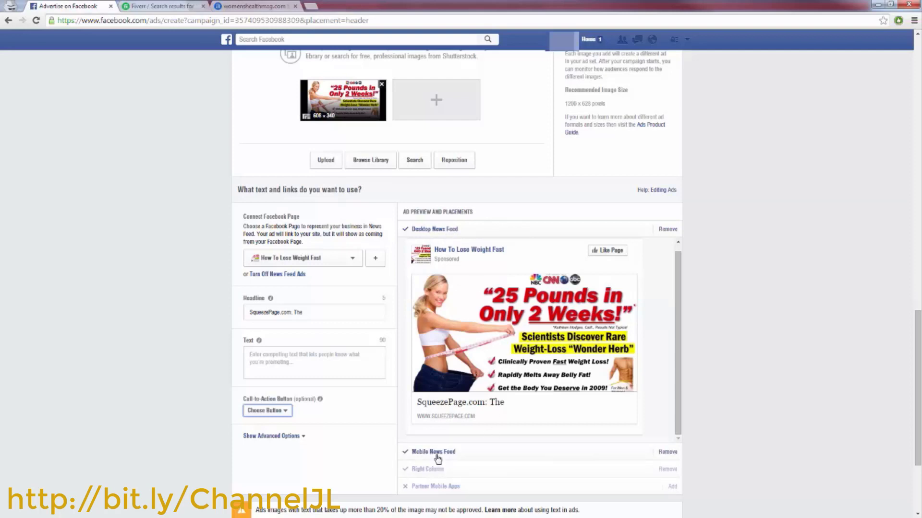
pyautogui.click(668, 470)
pyautogui.scroll(-1, 640, 494)
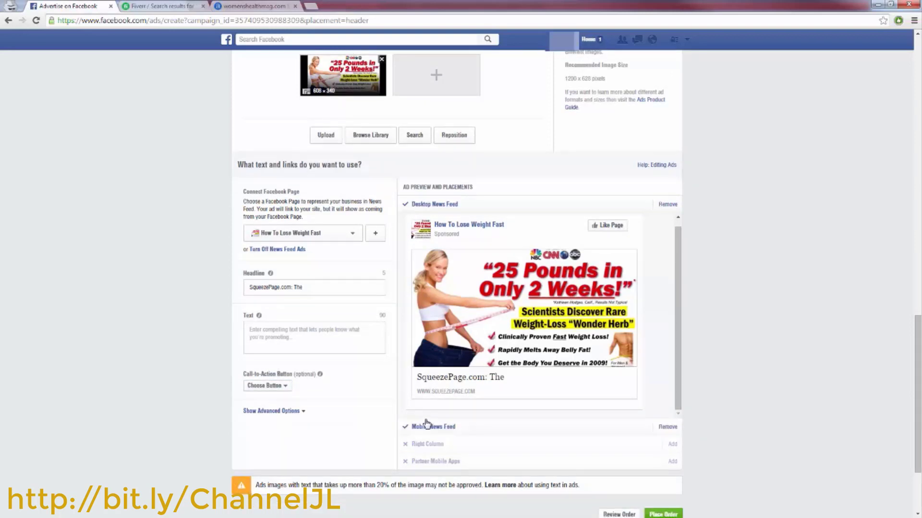
pyautogui.scroll(1, 445, 448)
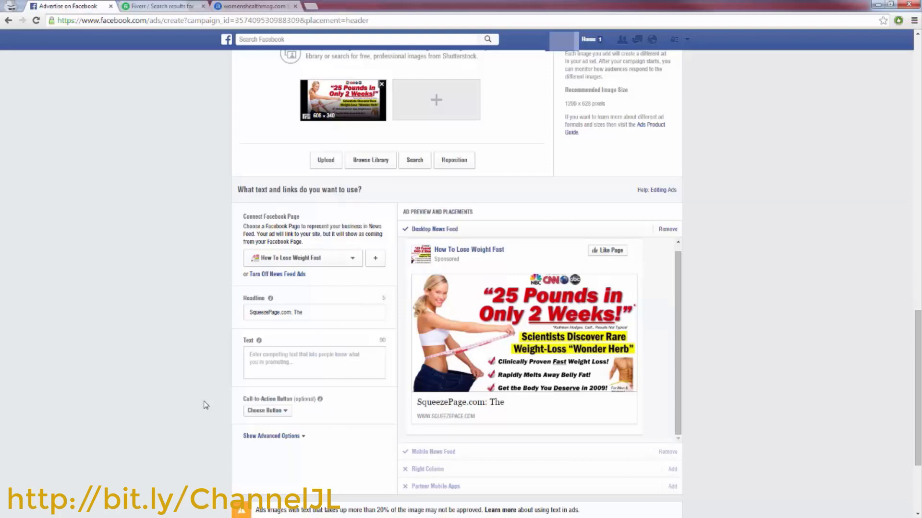
# - Set the headline to "How To Lose 25 Pounds!" and the text to "Tired of those love handles? Click here to learn how I lost 25 pounds in only 2 weeks!"
pyautogui.tripleClick(334, 312)
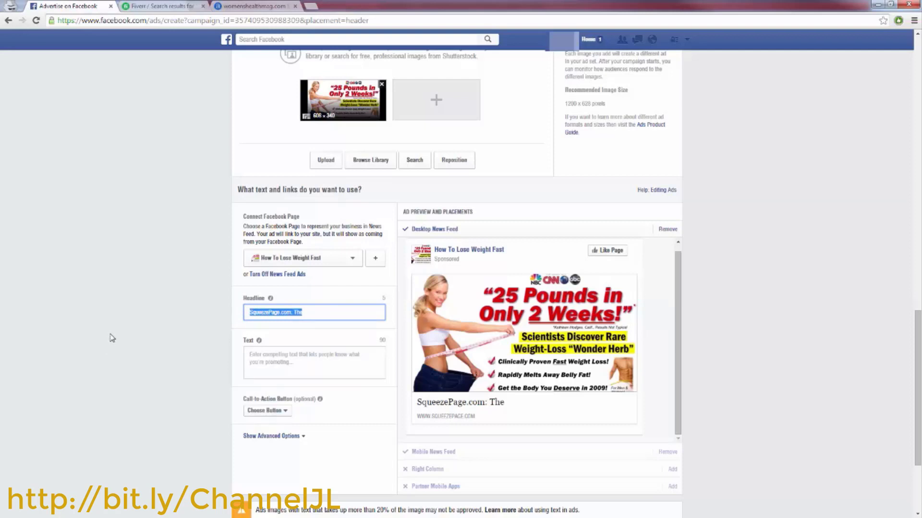
pyautogui.write('How To Lose 25 Pounds!')
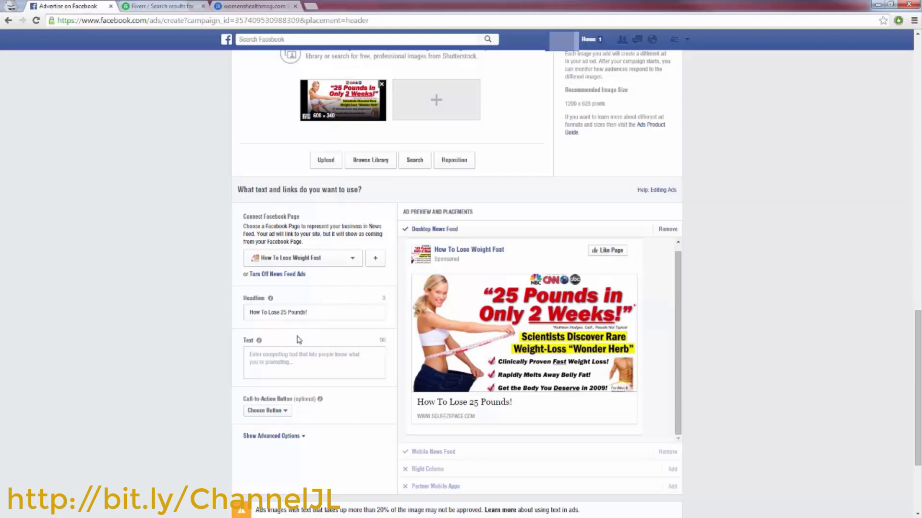
pyautogui.click(270, 360)
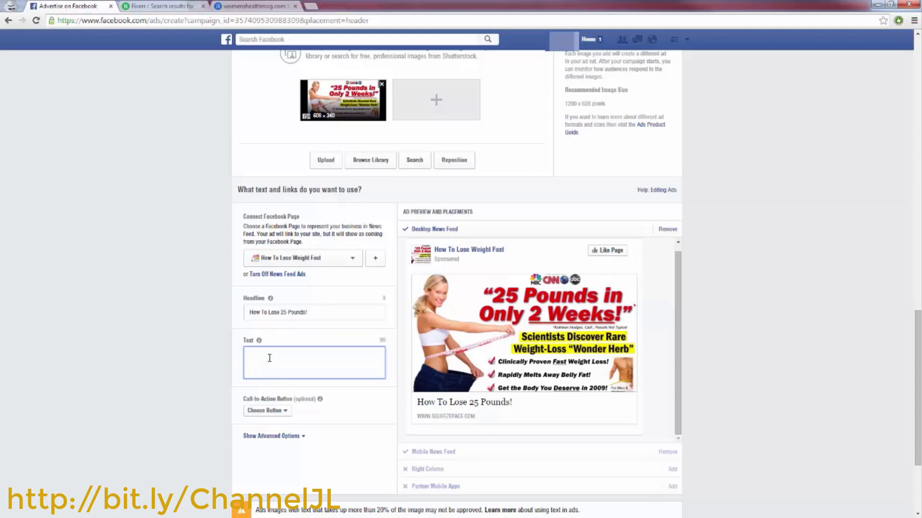
pyautogui.write('Tired of those love handles? Click here to learn how I lost 25 pounds in only 2 weeks!')
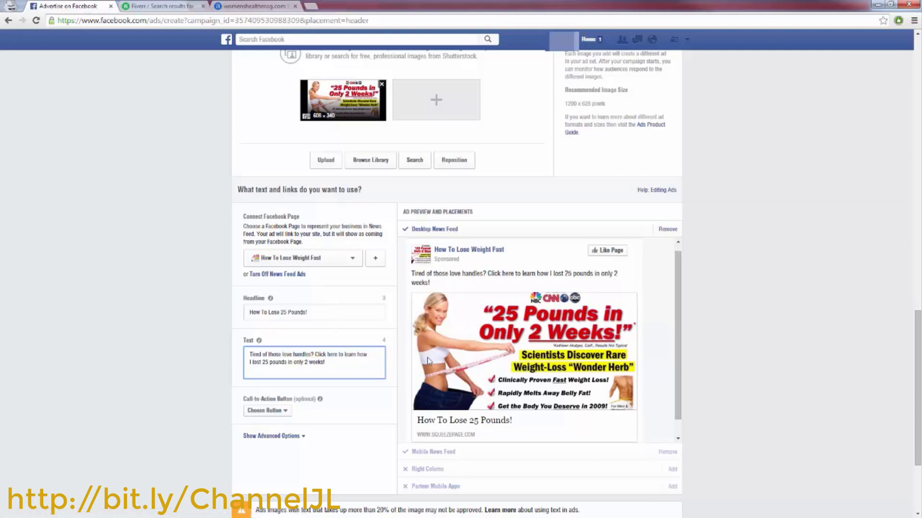
# - Set the ad's call-to-action button to Download
pyautogui.scroll(17, 428, 358)
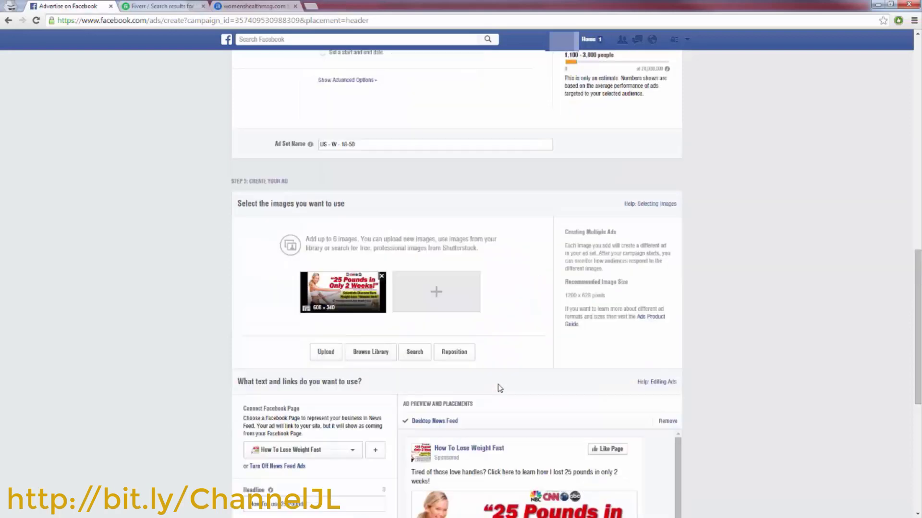
pyautogui.scroll(-12, 216, 312)
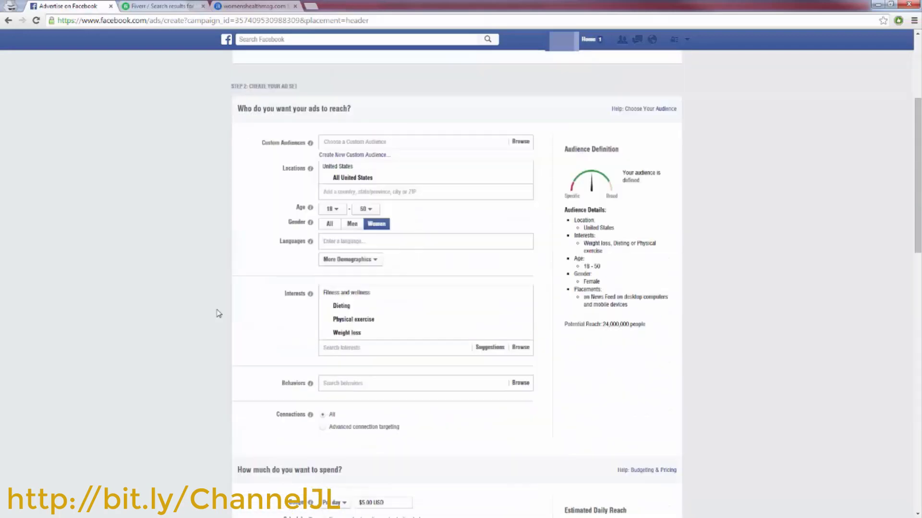
pyautogui.scroll(-3, 175, 333)
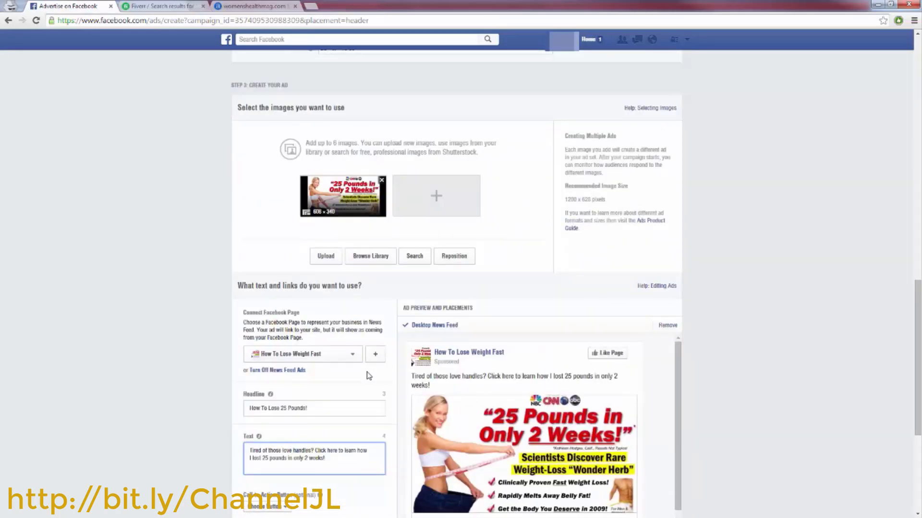
pyautogui.scroll(-2, 370, 372)
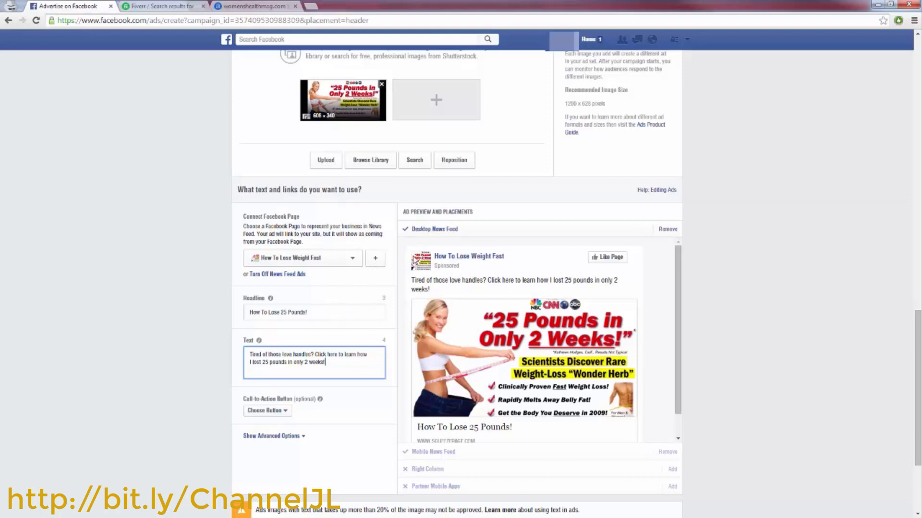
pyautogui.scroll(-1, 468, 338)
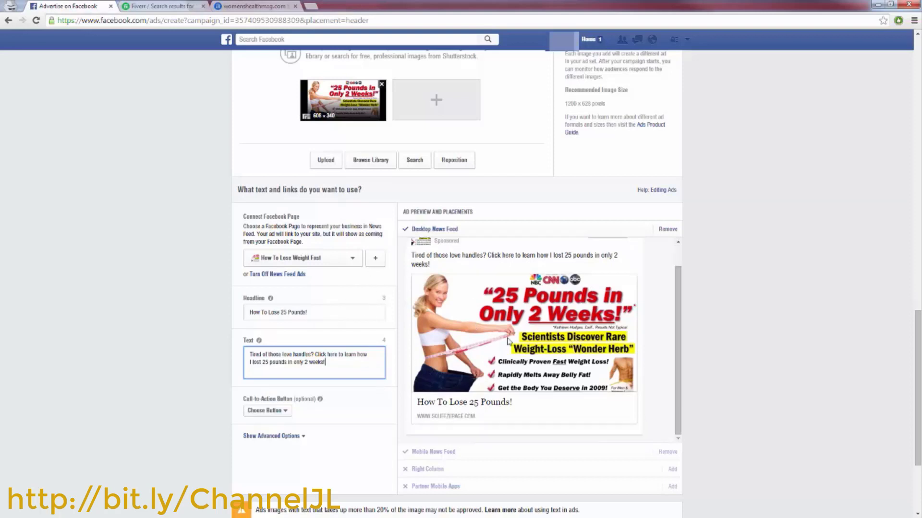
pyautogui.click(286, 411)
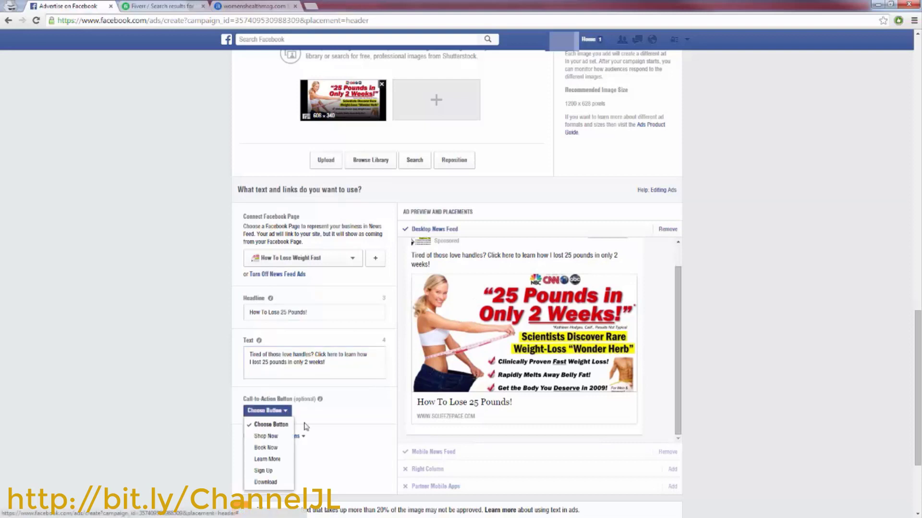
pyautogui.click(266, 483)
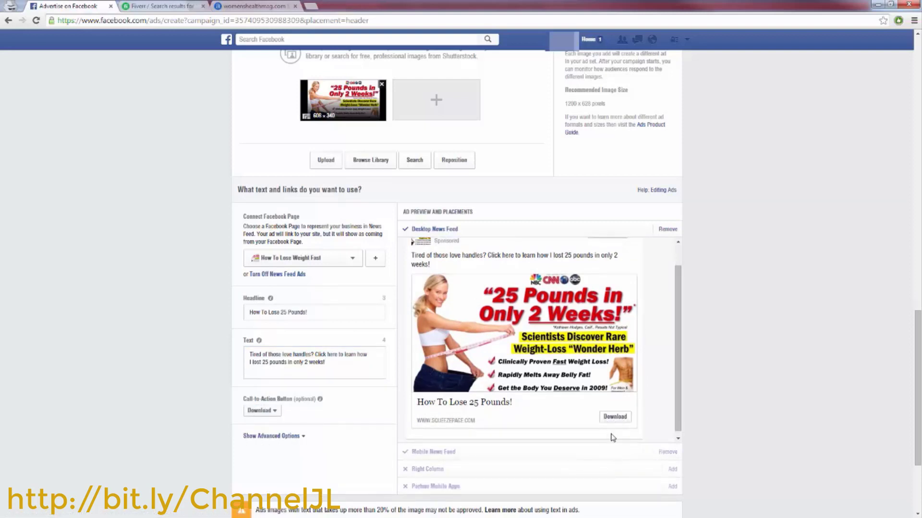
pyautogui.click(276, 413)
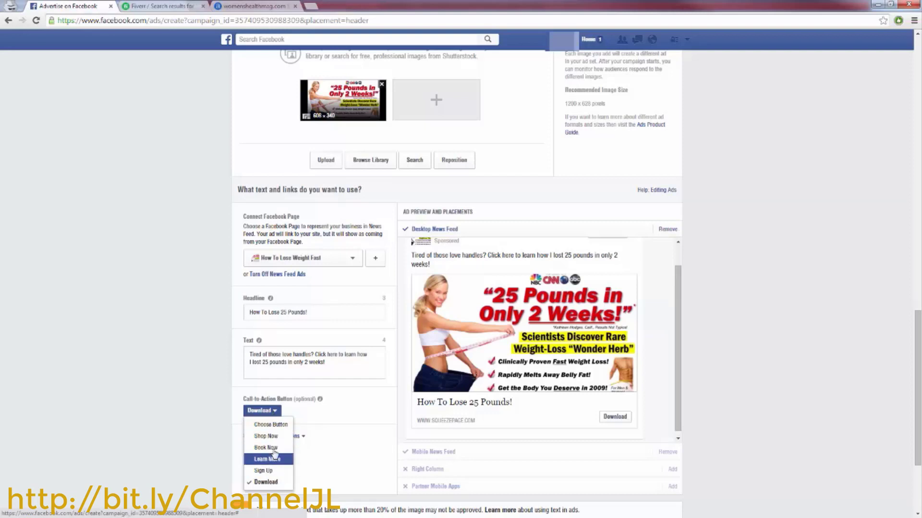
pyautogui.click(276, 412)
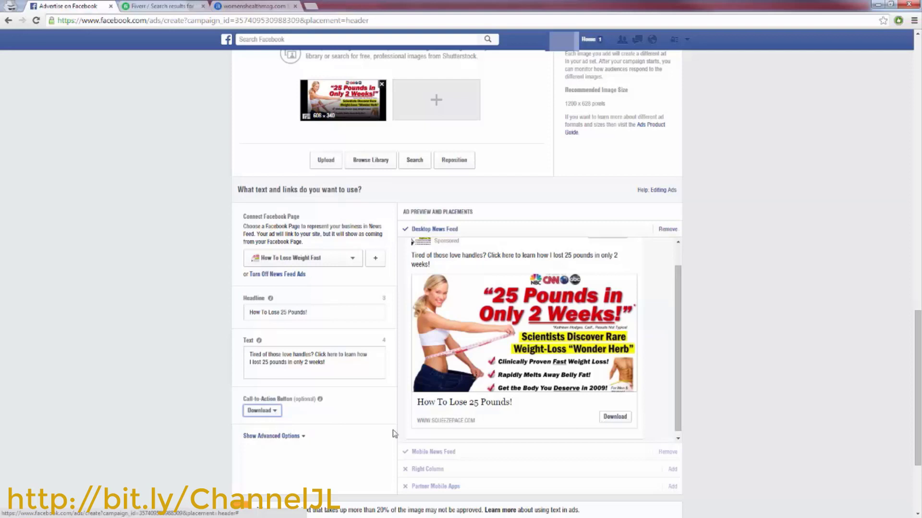
# - Try the placeholder text "rgrgg" as the News Feed link description in the advanced options, clear it and collapse the options
pyautogui.click(294, 436)
pyautogui.scroll(-1, 312, 456)
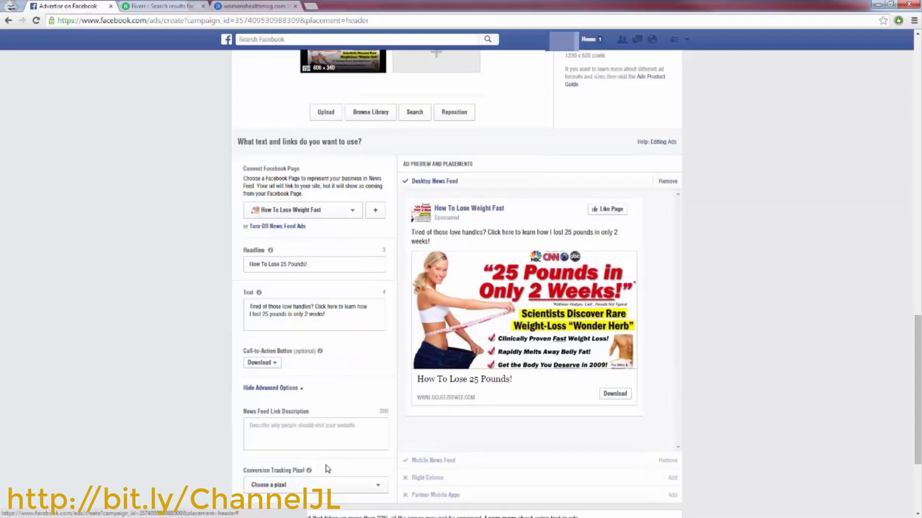
pyautogui.click(283, 426)
pyautogui.write('rgrgg')
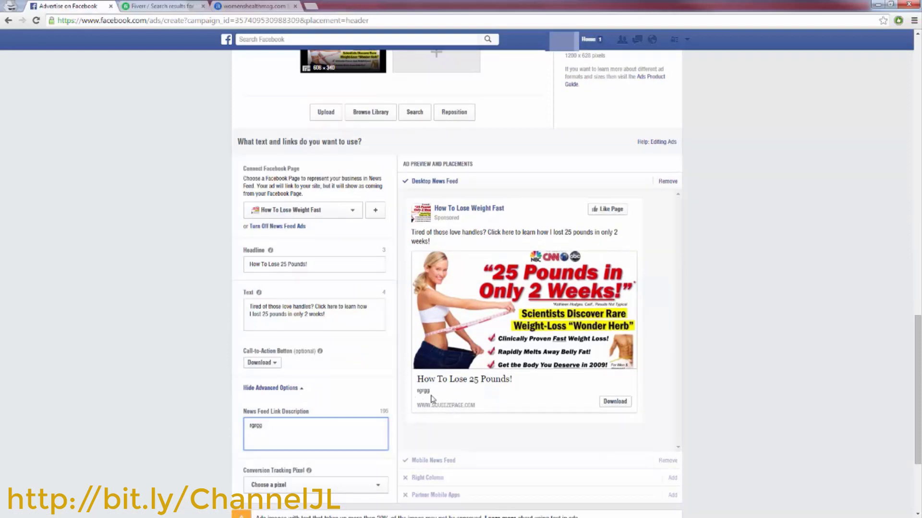
pyautogui.doubleClick(257, 428)
pyautogui.press('BackSpace')
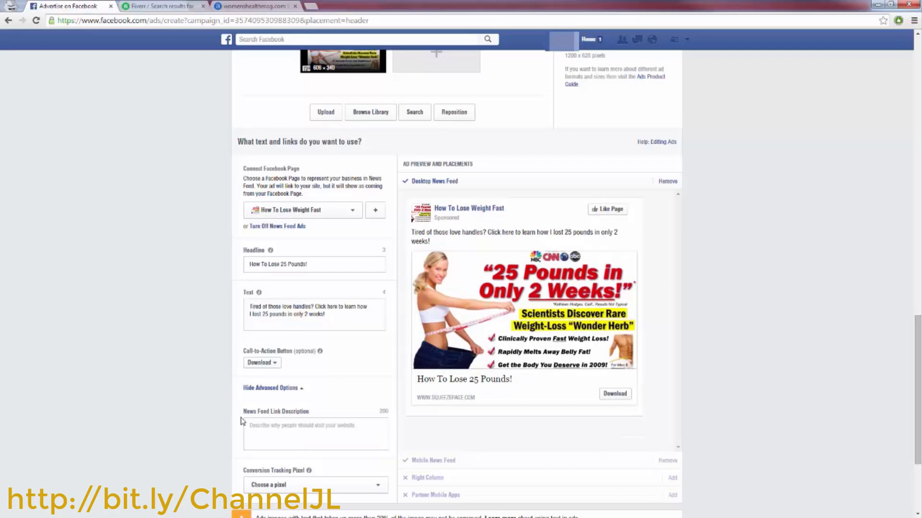
pyautogui.click(263, 388)
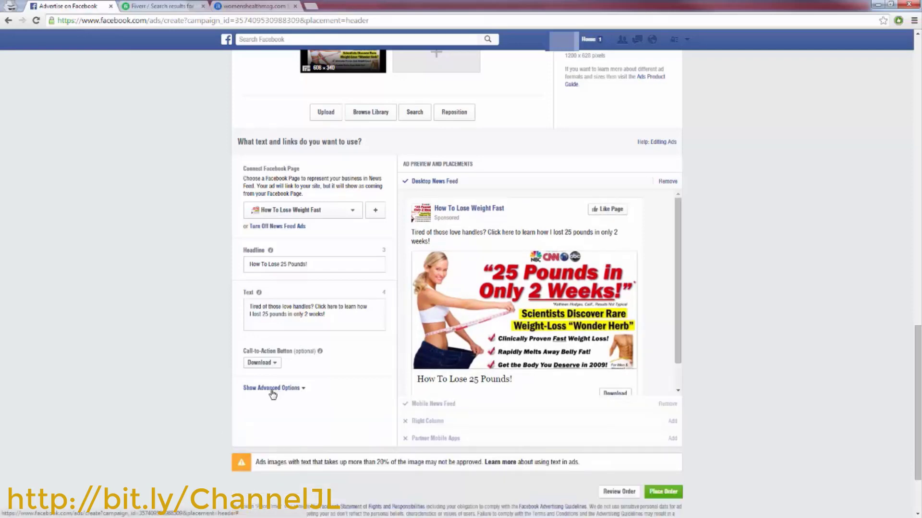
# - Remove the Dieting and Physical exercise interests from the audience targeting, keeping only Weight loss
pyautogui.scroll(-1, 460, 297)
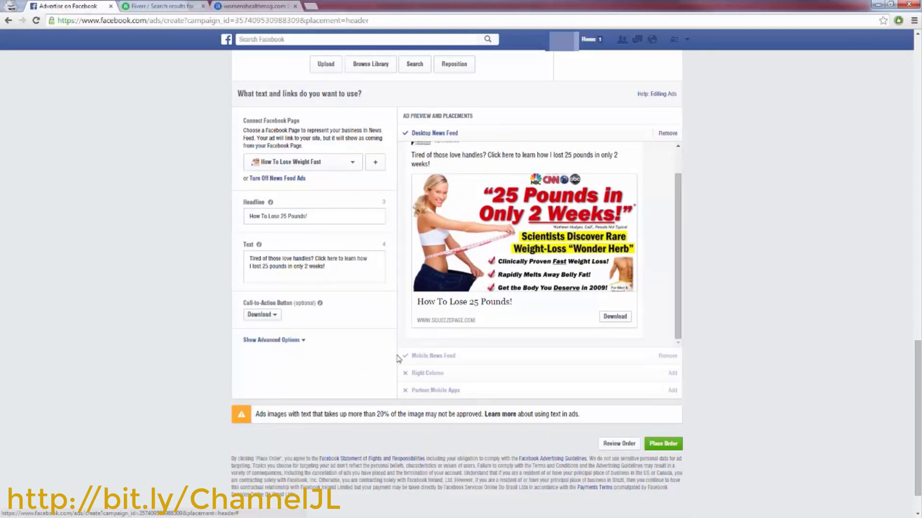
pyautogui.scroll(2, 316, 398)
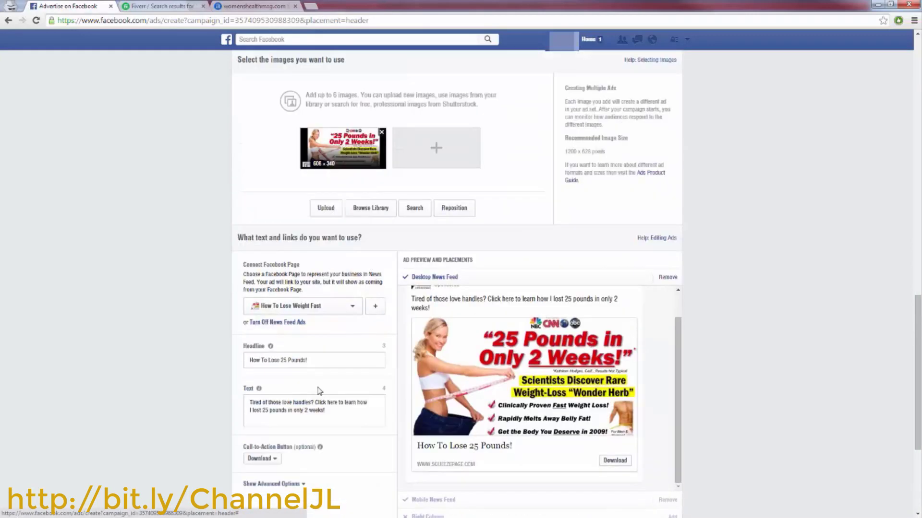
pyautogui.scroll(8, 177, 370)
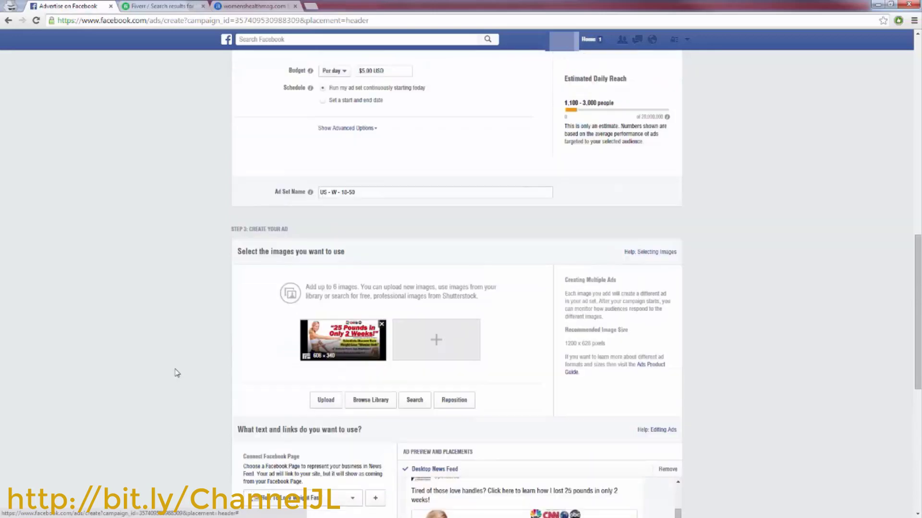
pyautogui.scroll(3, 177, 370)
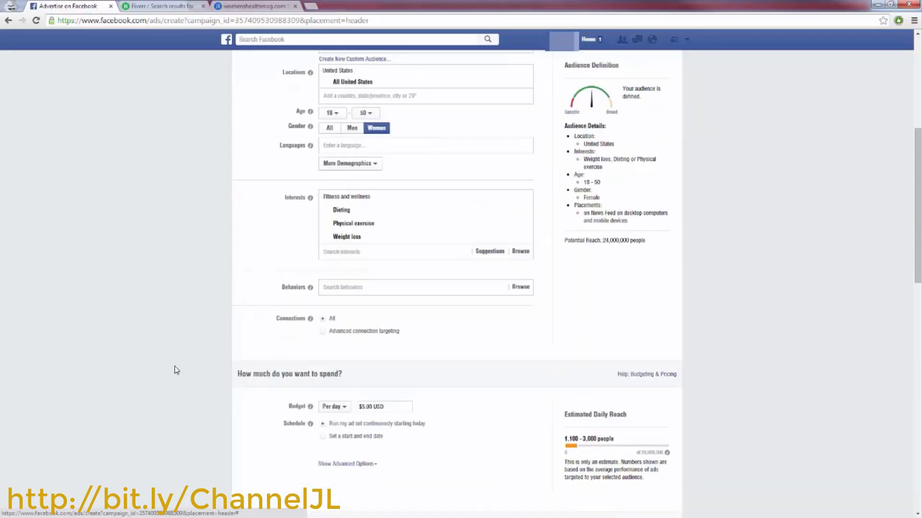
pyautogui.moveTo(368, 234)
pyautogui.moveTo(321, 211)
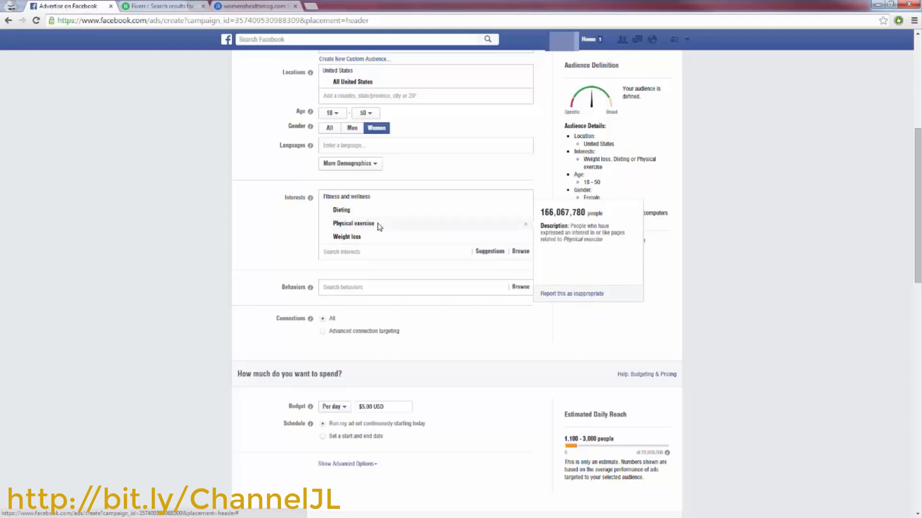
pyautogui.click(526, 210)
pyautogui.click(526, 211)
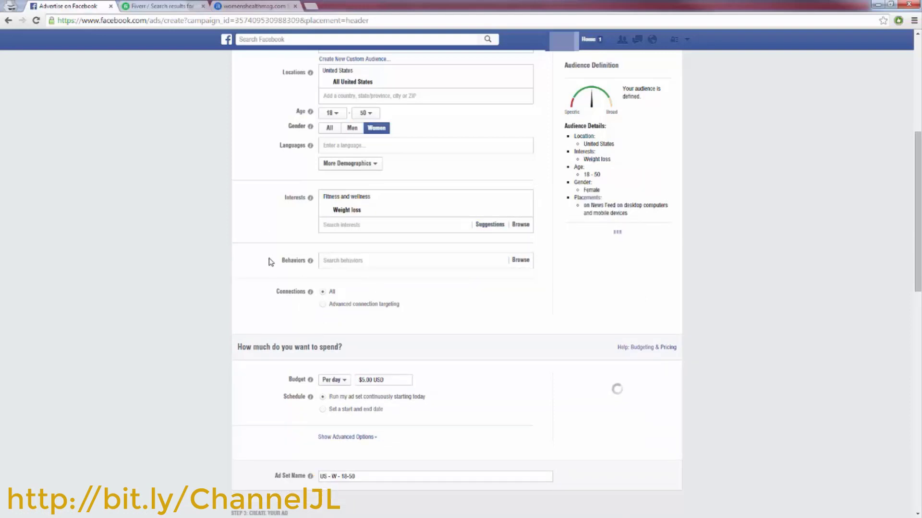
pyautogui.scroll(-10, 284, 220)
pyautogui.scroll(10, 254, 305)
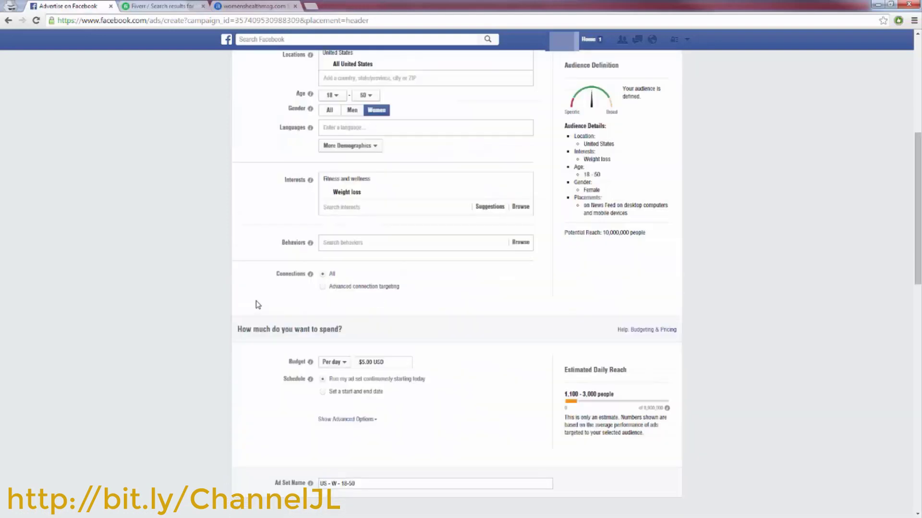
# - Replace the Weight loss interest in the ad set's audience targeting with Dieting
pyautogui.scroll(-1, 255, 307)
pyautogui.scroll(1, 232, 308)
pyautogui.scroll(3, 234, 302)
pyautogui.scroll(3, 233, 303)
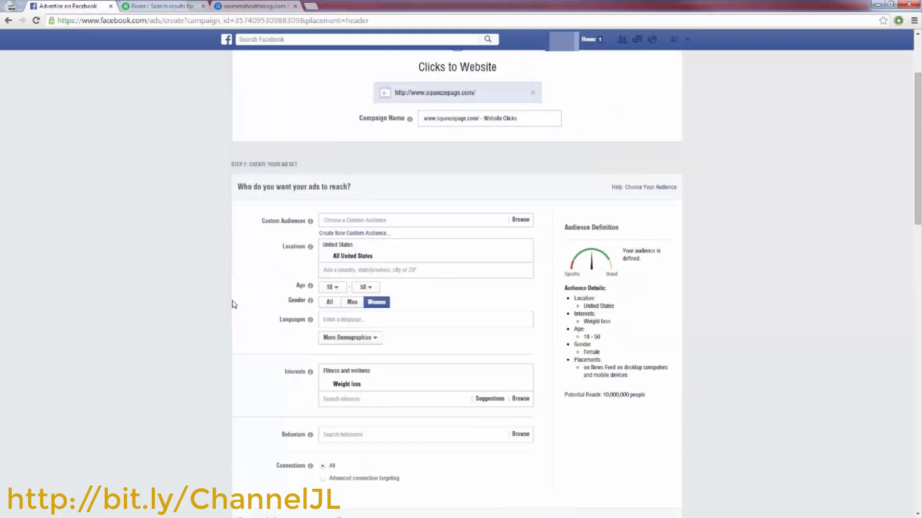
pyautogui.scroll(-3, 447, 387)
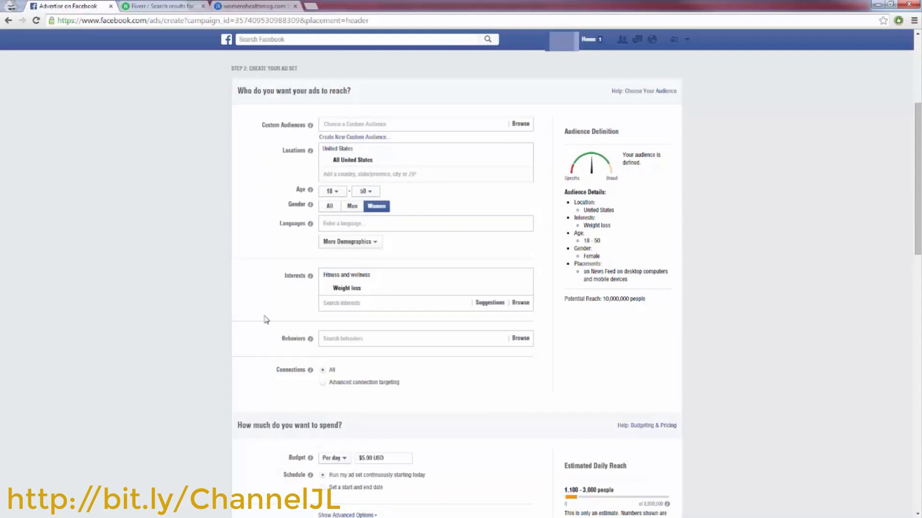
pyautogui.scroll(-1, 269, 331)
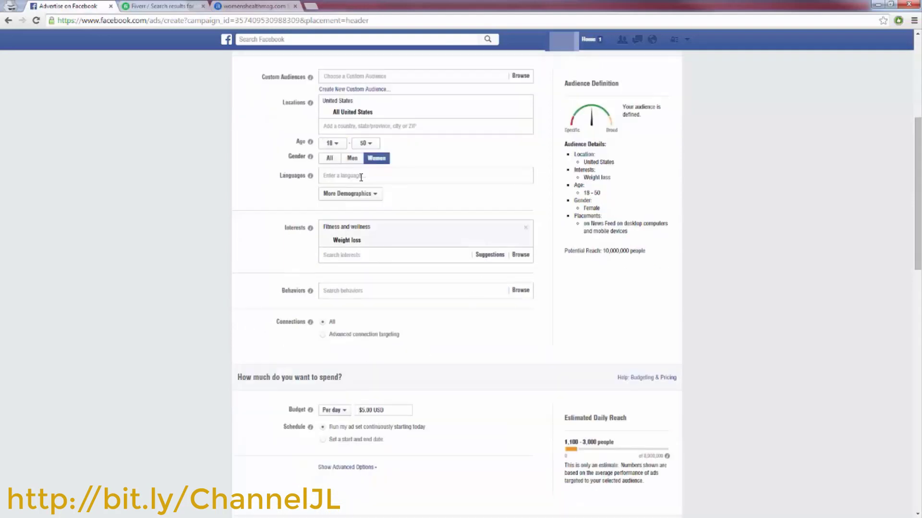
pyautogui.moveTo(489, 242)
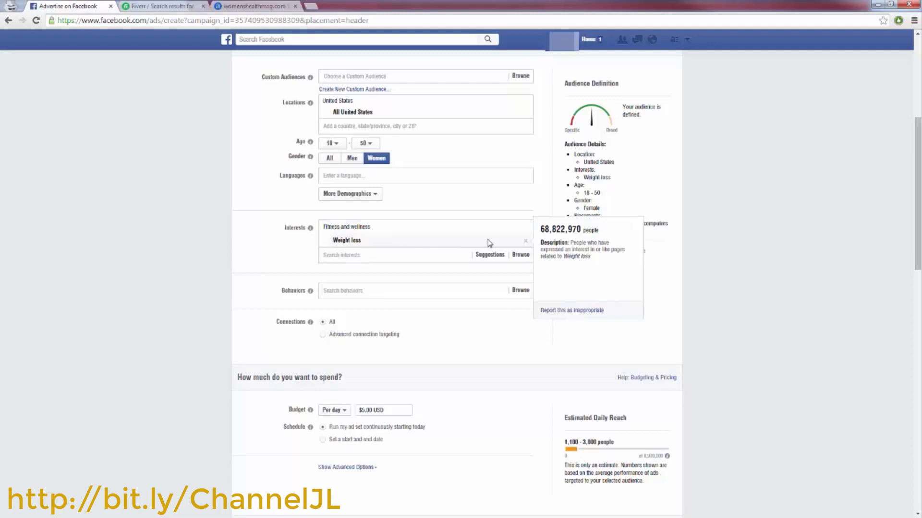
pyautogui.click(525, 241)
pyautogui.click(367, 230)
pyautogui.write('dietin')
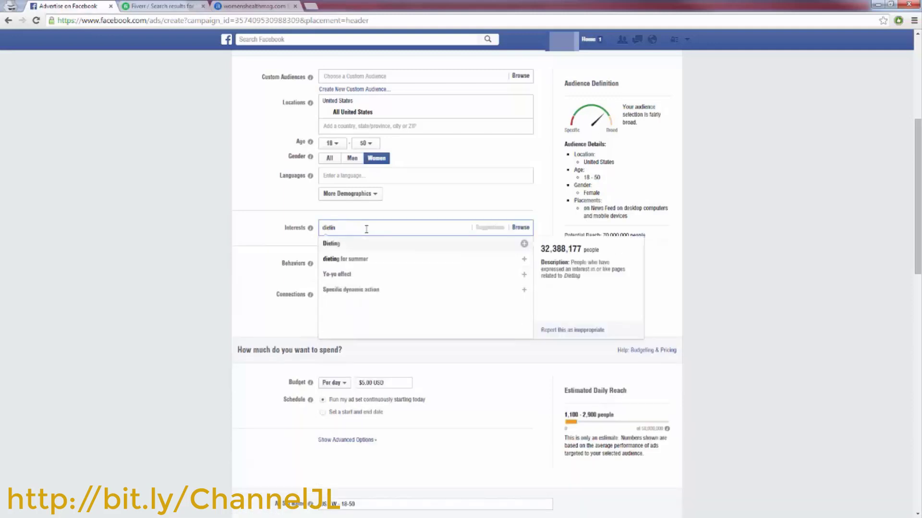
pyautogui.click(403, 246)
pyautogui.click(260, 233)
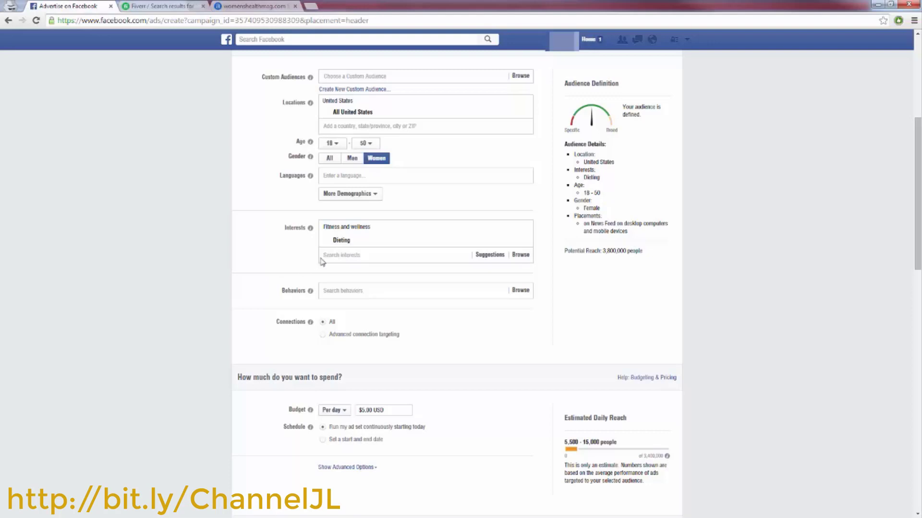
pyautogui.moveTo(432, 242)
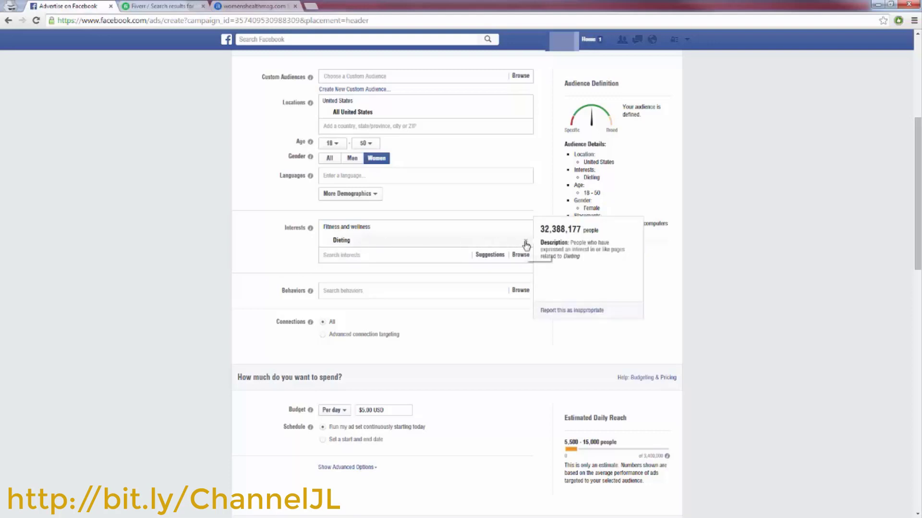
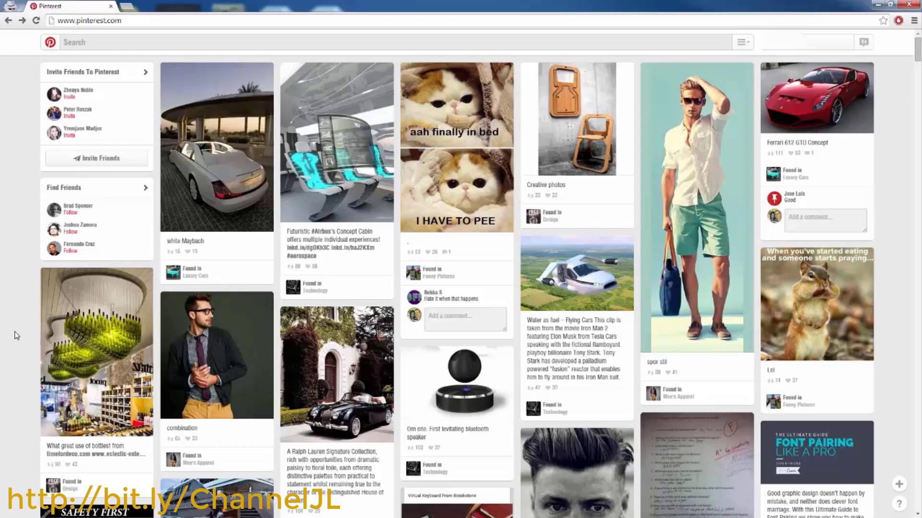
# - Switch to Pinterest and look through the pins on the home feed
pyautogui.moveTo(62, 340)
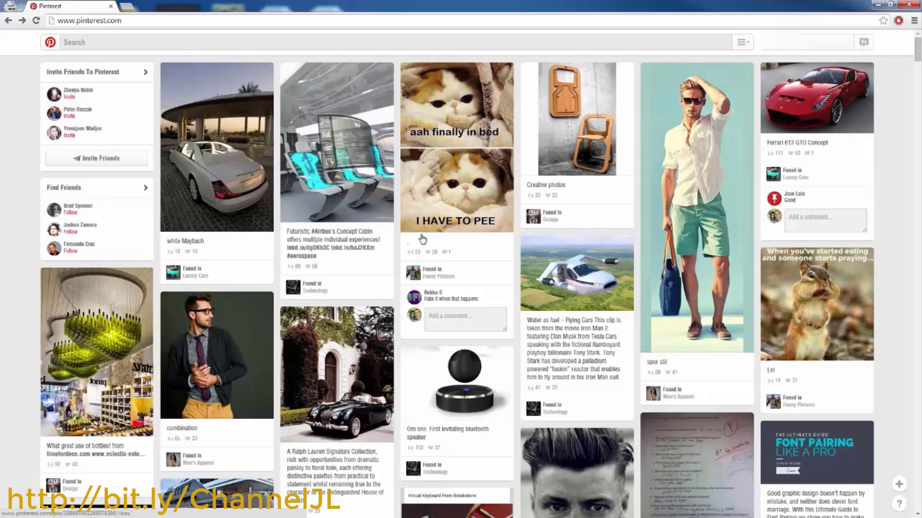
pyautogui.scroll(-4, 135, 314)
pyautogui.scroll(-4, 135, 315)
pyautogui.scroll(12, 210, 265)
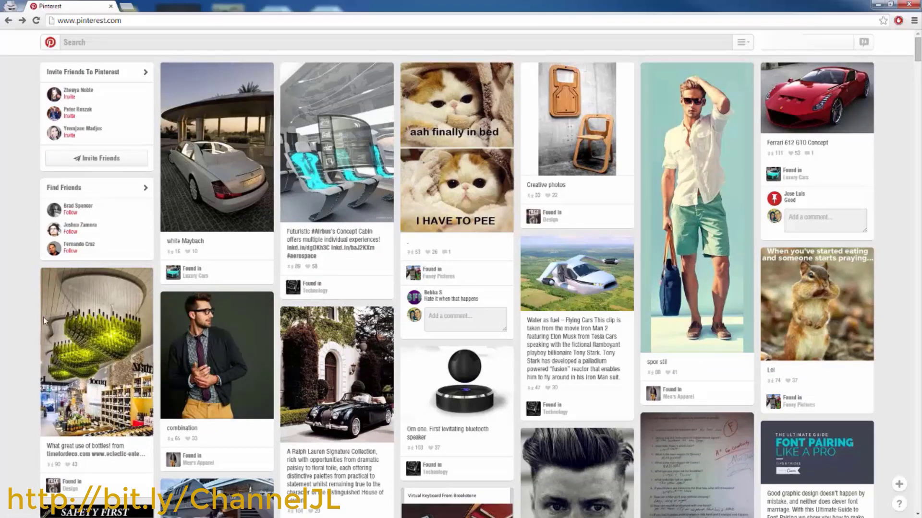
pyautogui.scroll(-3, 446, 313)
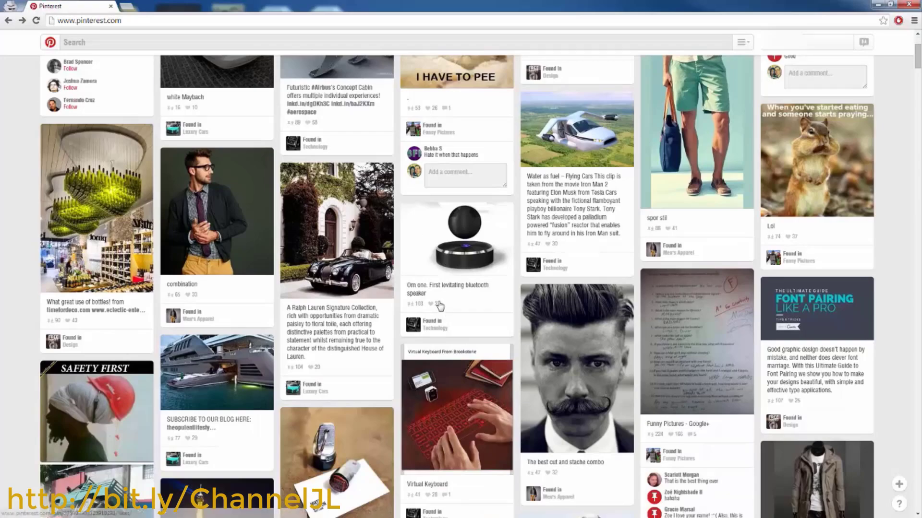
pyautogui.scroll(-2, 398, 298)
pyautogui.scroll(5, 288, 278)
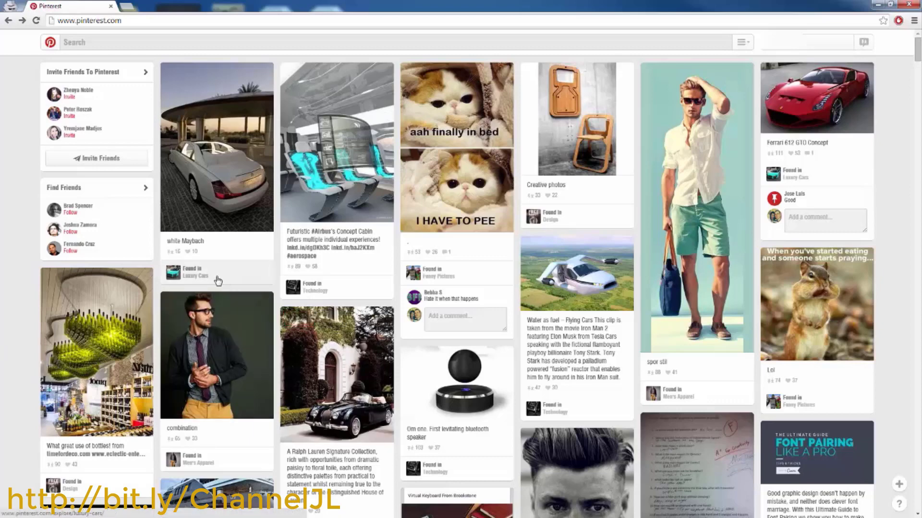
# - Open the Luxury Cars interest page from the white Maybach pin and browse its recent pins
pyautogui.click(196, 278)
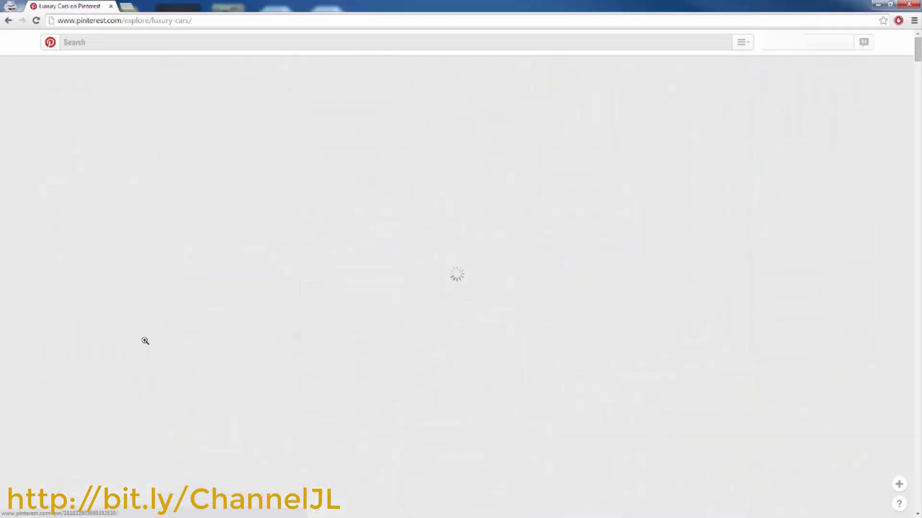
pyautogui.scroll(-3, 96, 336)
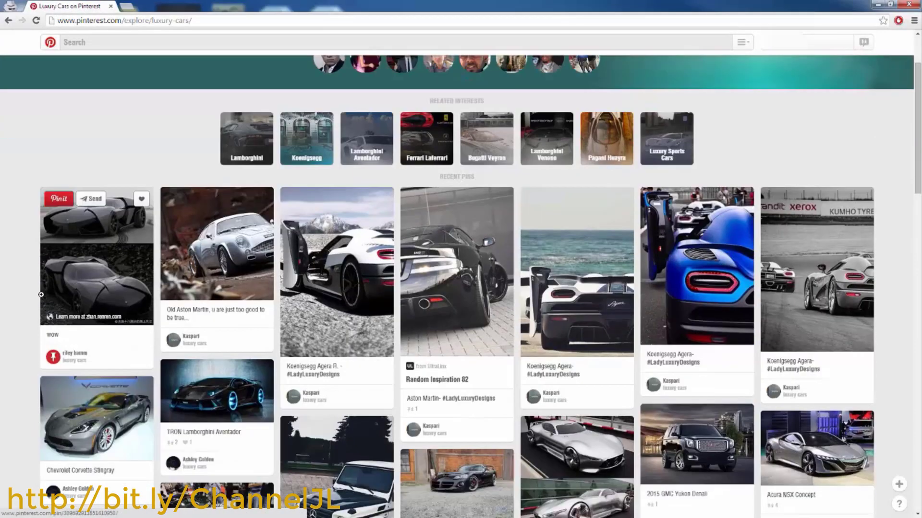
pyautogui.scroll(3, 216, 334)
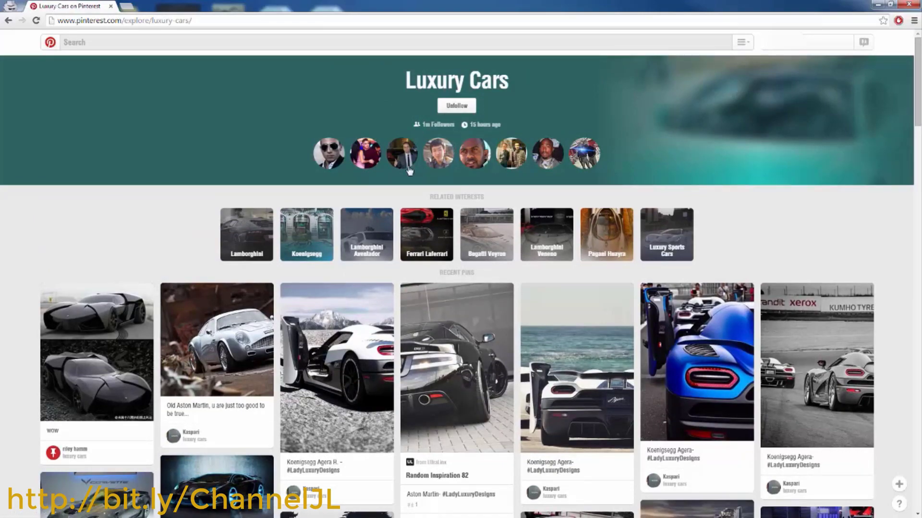
pyautogui.scroll(-4, 119, 206)
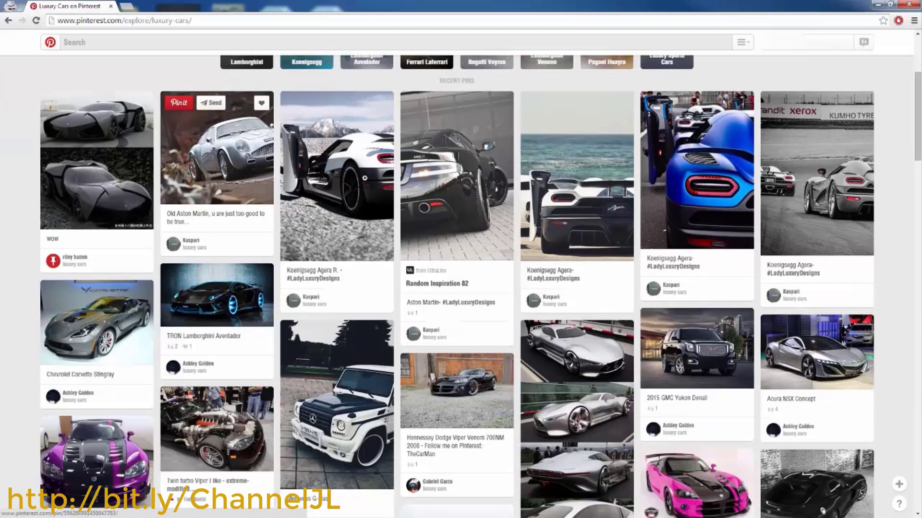
pyautogui.scroll(-3, 77, 200)
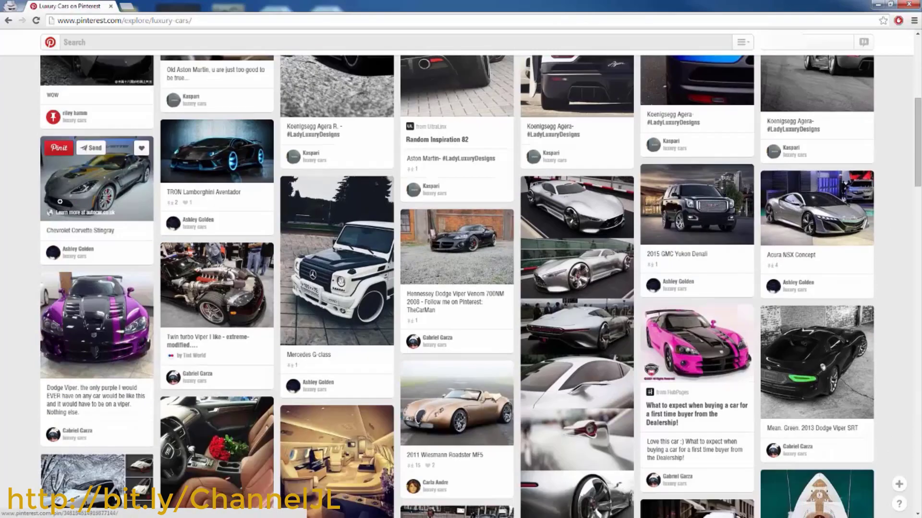
pyautogui.scroll(-1, 794, 259)
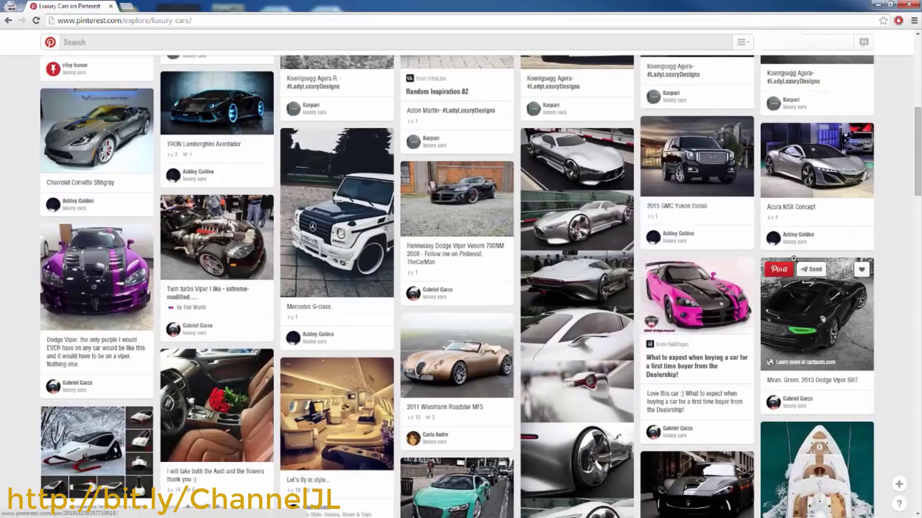
pyautogui.scroll(-2, 25, 240)
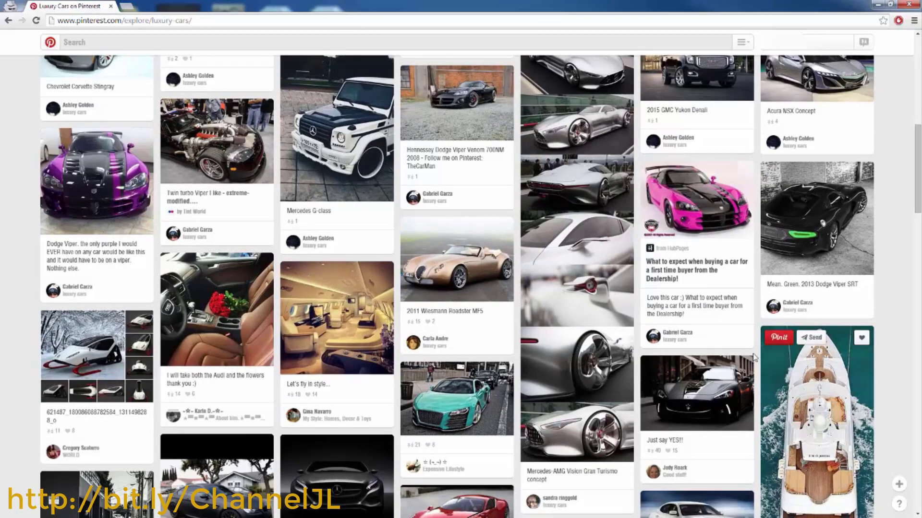
pyautogui.scroll(2, 133, 326)
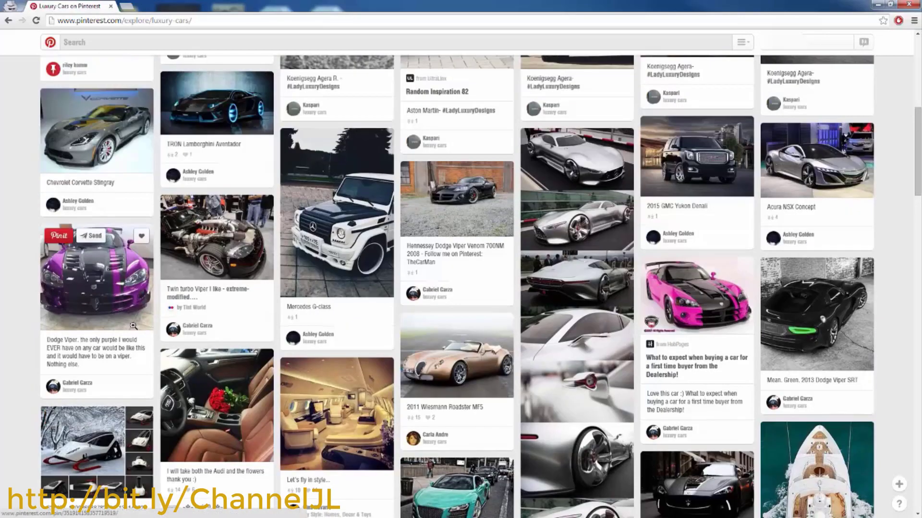
# - Open the jet interior pin captioned "Let's fly in style...", follow it to jetradar.com and look over the site
pyautogui.click(322, 420)
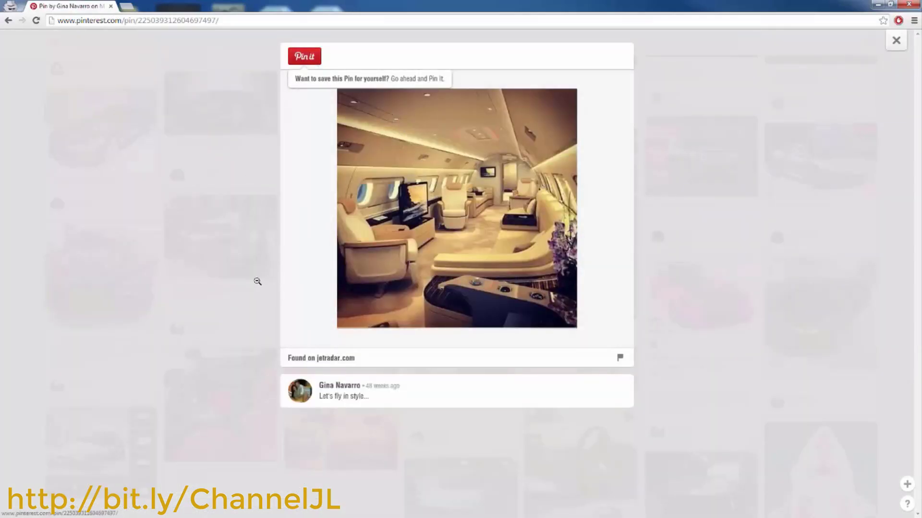
pyautogui.click(425, 204)
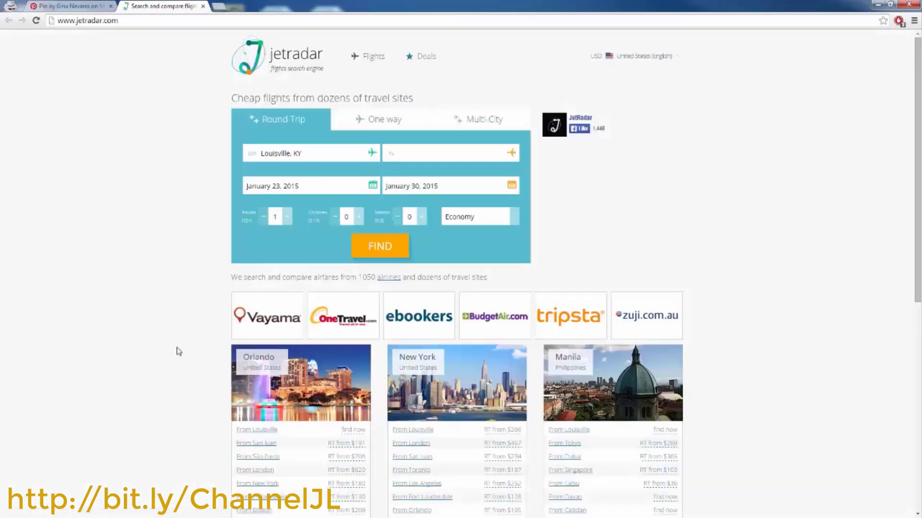
pyautogui.scroll(-6, 183, 347)
pyautogui.scroll(6, 183, 348)
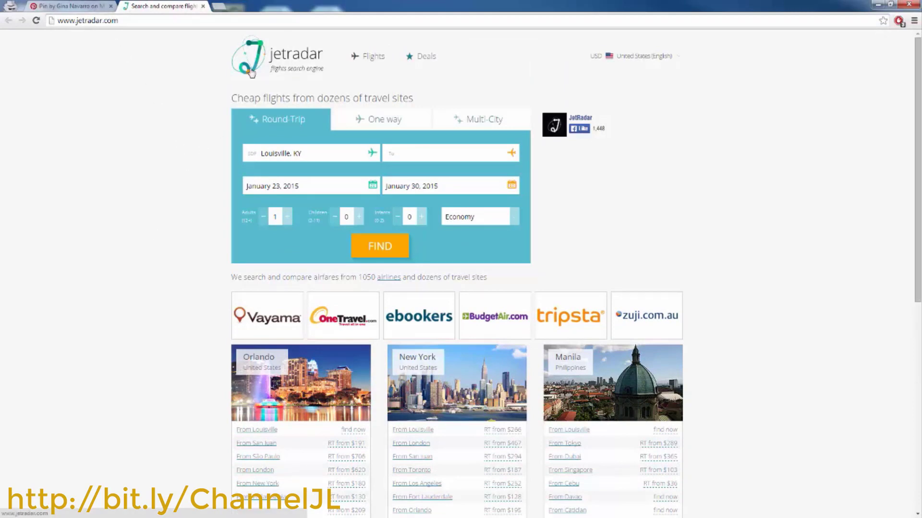
# - Compare the jet interior pin with its linked jetradar.com page and return to the start of the Luxury Cars page
pyautogui.click(88, 7)
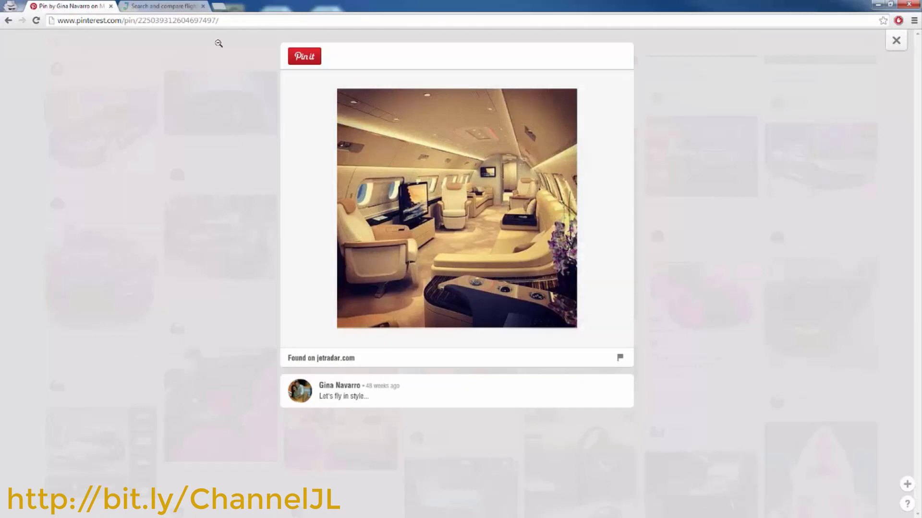
pyautogui.click(158, 6)
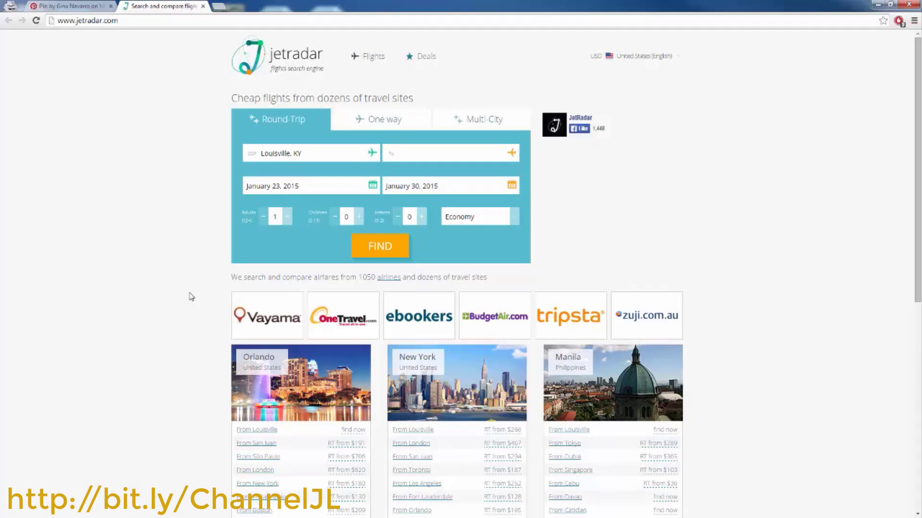
pyautogui.click(67, 6)
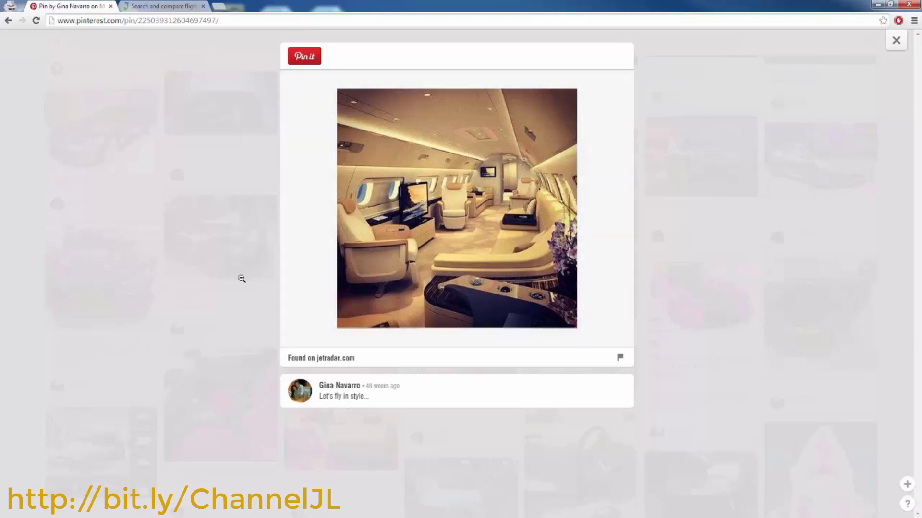
pyautogui.click(32, 301)
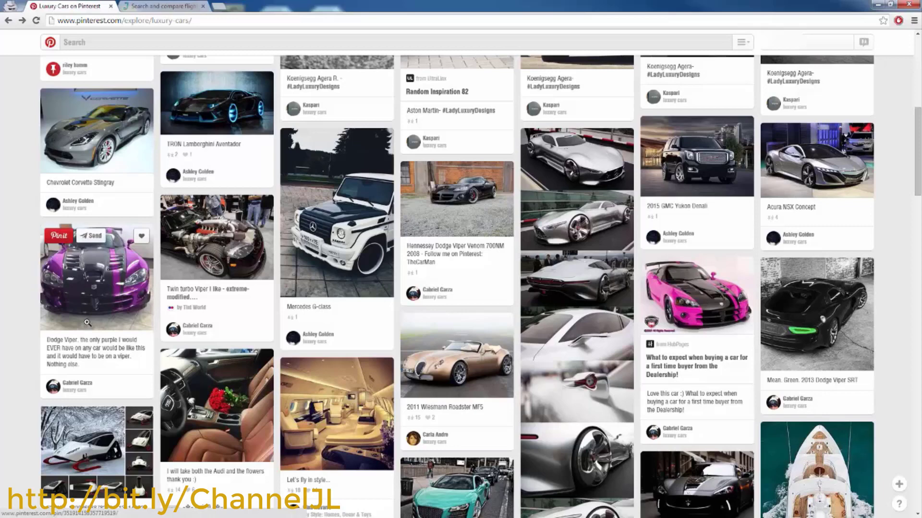
pyautogui.scroll(8, 87, 323)
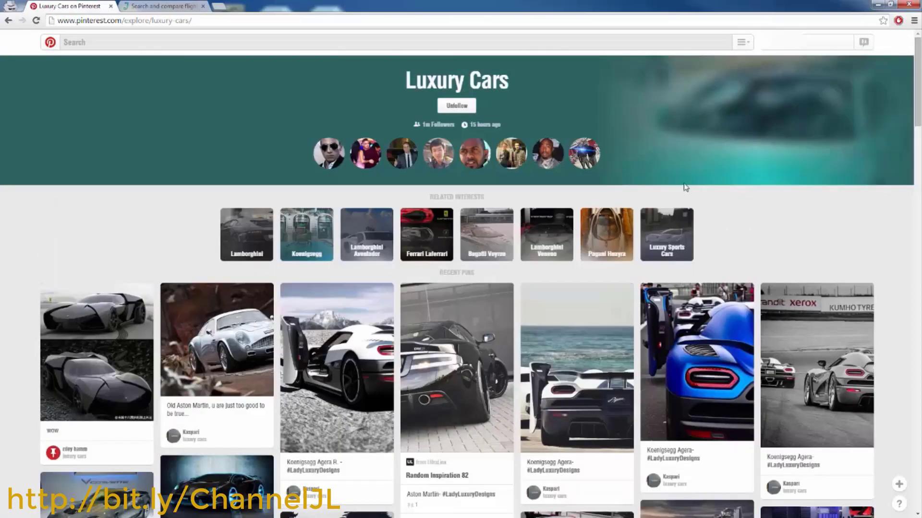
# - Start a profile board named "Best Strategies For Driving Traffic", described as "All the different methods and strategies I use to drive traffic to my website."
pyautogui.click(808, 43)
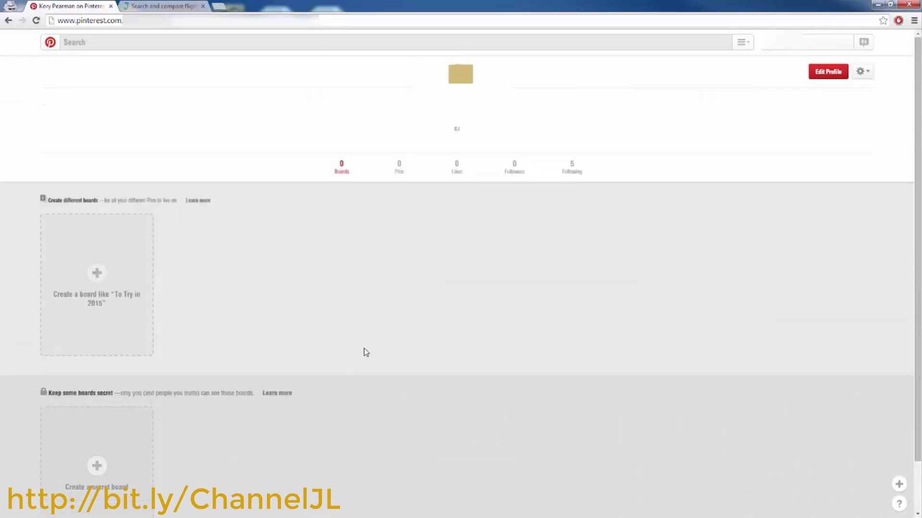
pyautogui.click(98, 274)
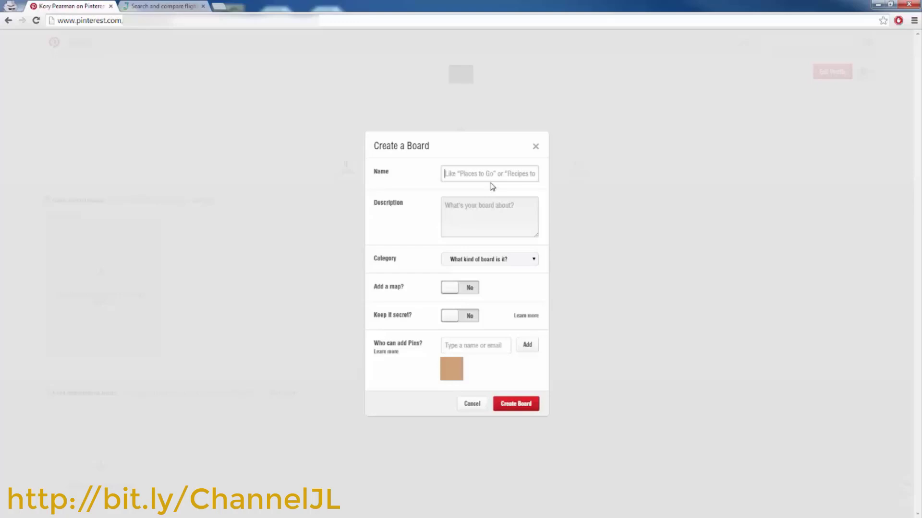
pyautogui.write('Best Strategies For Driving Traffic')
pyautogui.moveTo(515, 176); pyautogui.dragTo(539, 177)
pyautogui.click(535, 226)
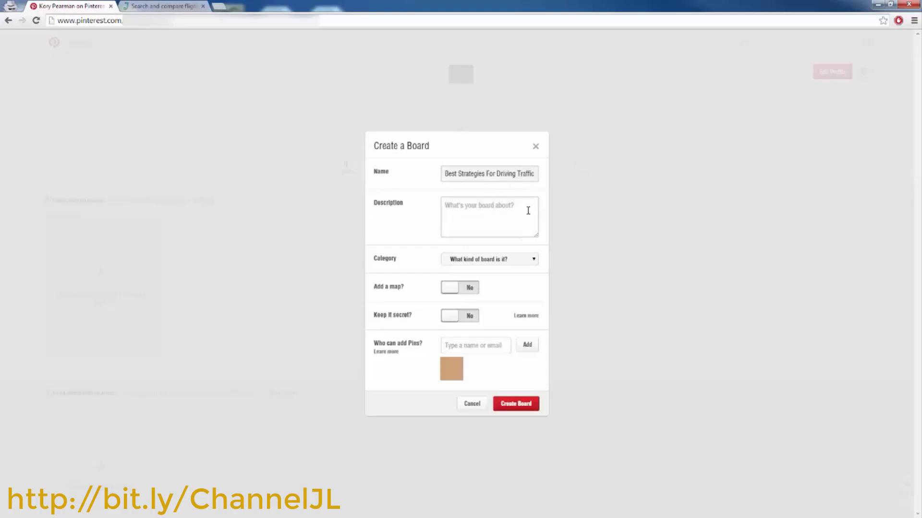
pyautogui.write('All the different methods and strategies I use to drive traffic to my website.')
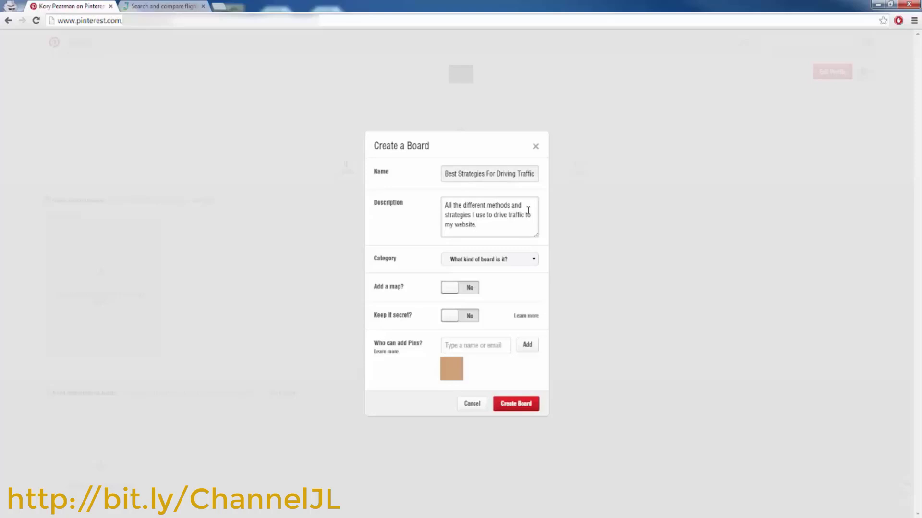
# - Set the new board's category to Education and create the board
pyautogui.click(526, 263)
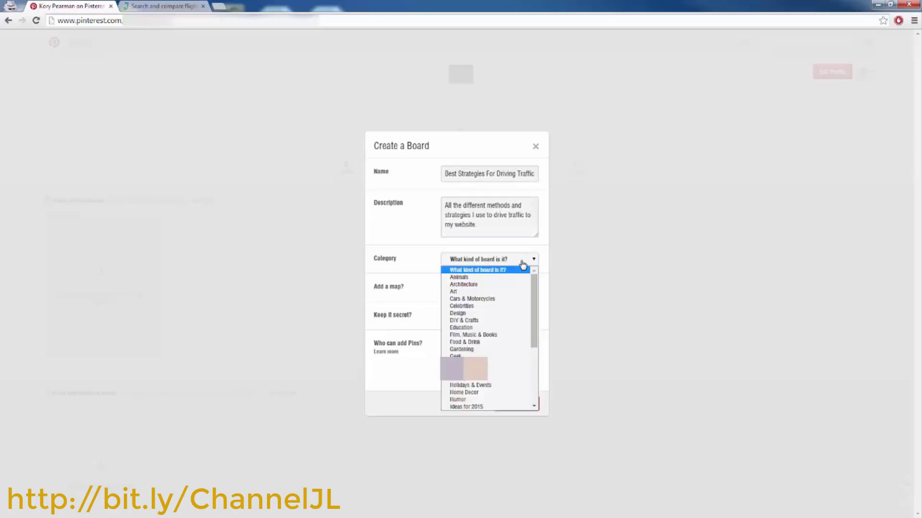
pyautogui.click(495, 327)
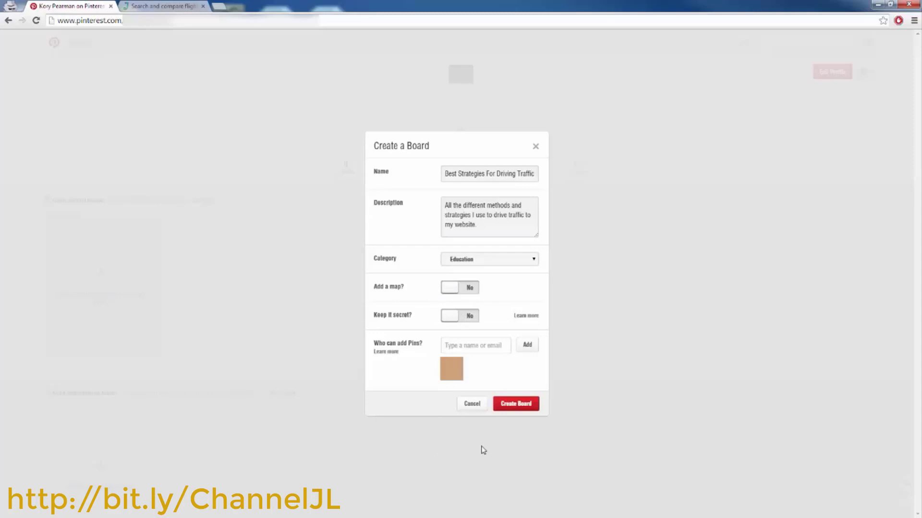
pyautogui.click(516, 405)
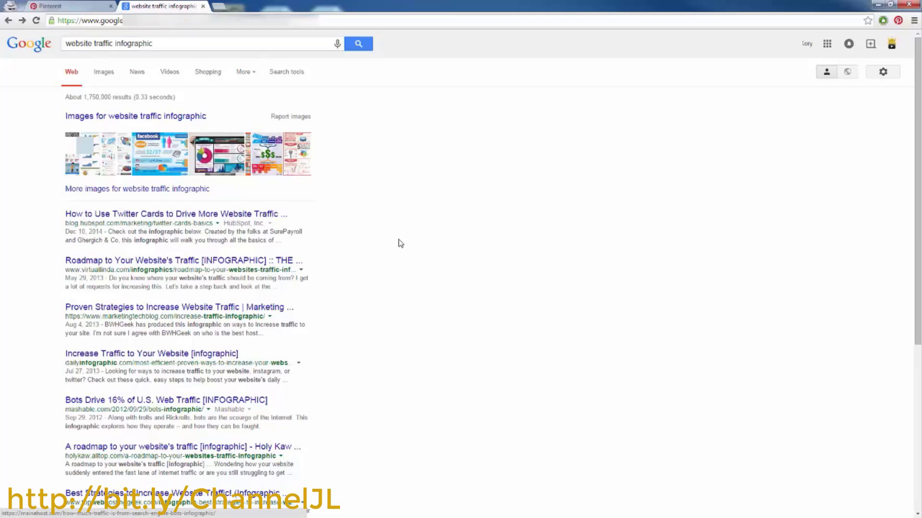
# - Open the Twitter Cards and "Roadmap to Your Website's Traffic" infographic results from the Google search in separate new tabs
pyautogui.click(72, 6)
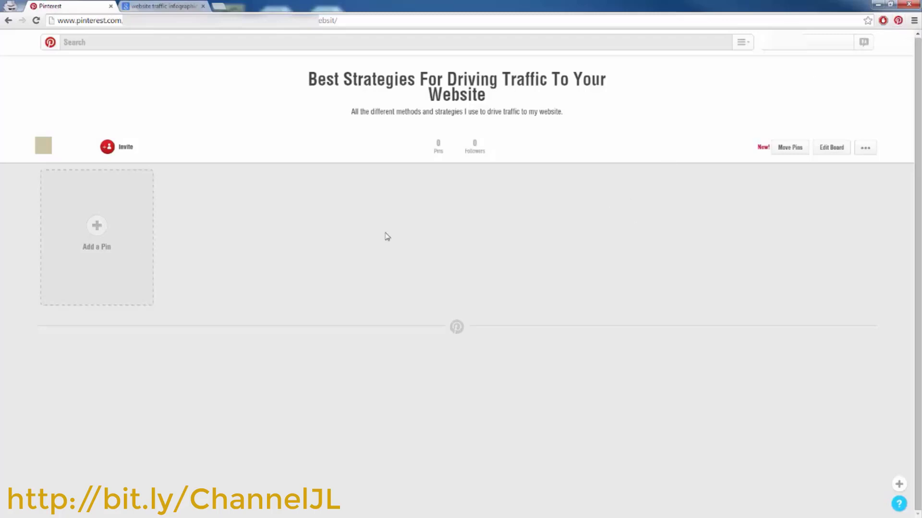
pyautogui.click(154, 6)
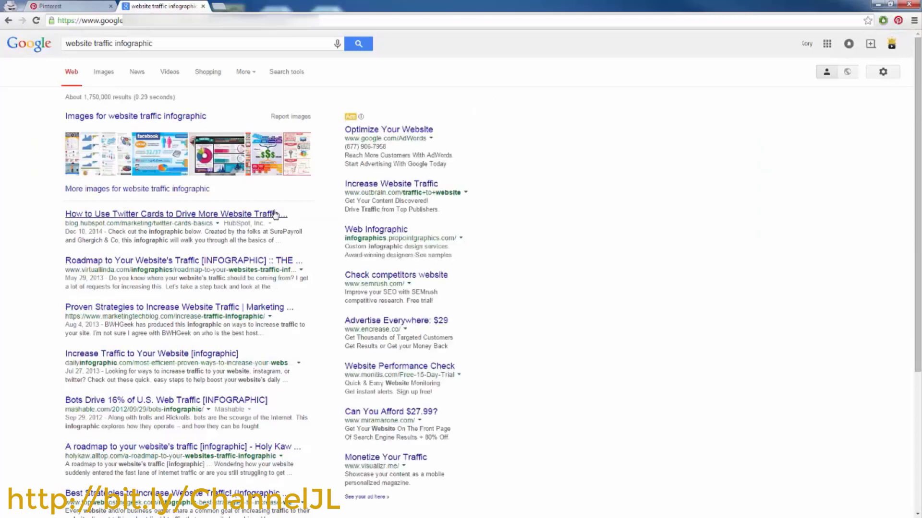
pyautogui.rightClick(155, 217)
pyautogui.click(163, 220)
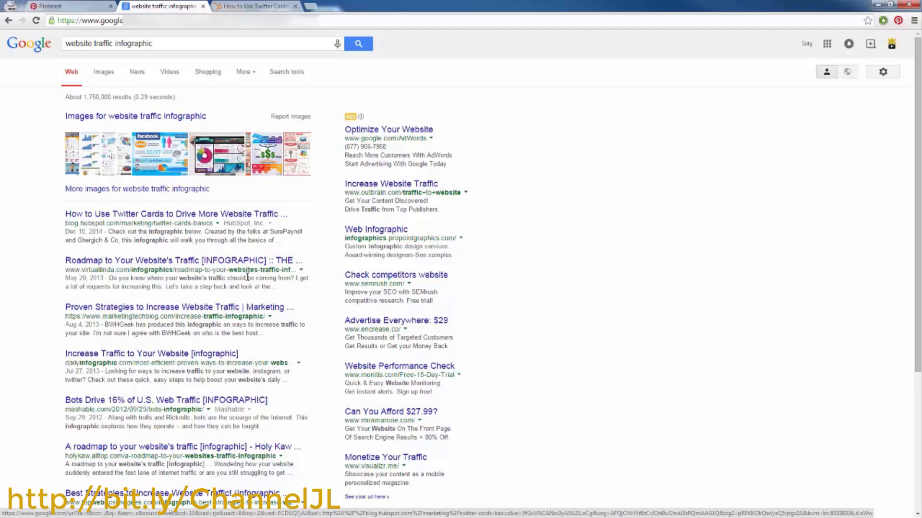
pyautogui.rightClick(190, 259)
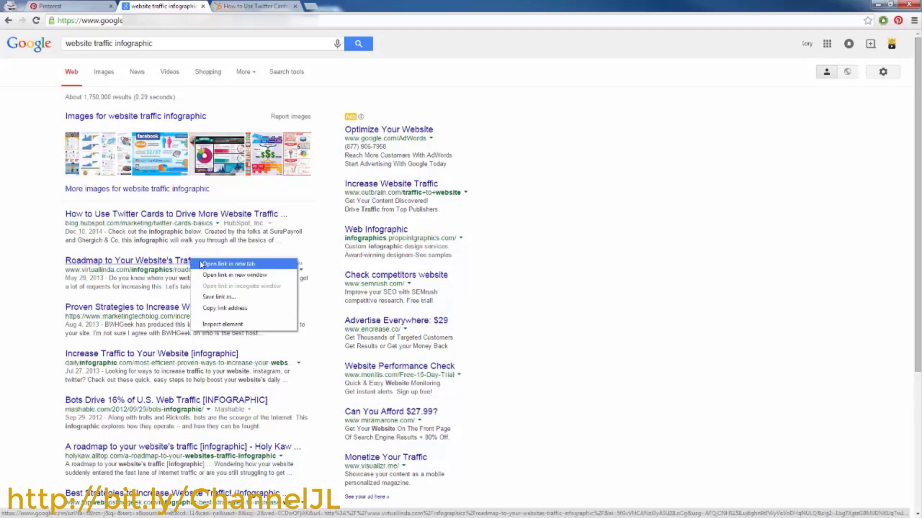
pyautogui.click(216, 263)
# - Find the Twitter Cards infographic in the HubSpot article and choose it as the image to pin to Pinterest
pyautogui.click(250, 6)
pyautogui.scroll(-9, 460, 337)
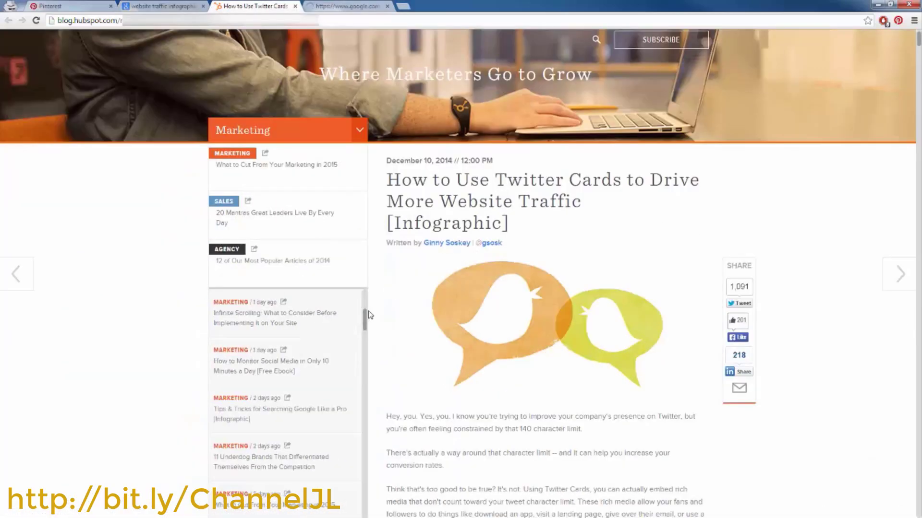
pyautogui.scroll(-5, 459, 338)
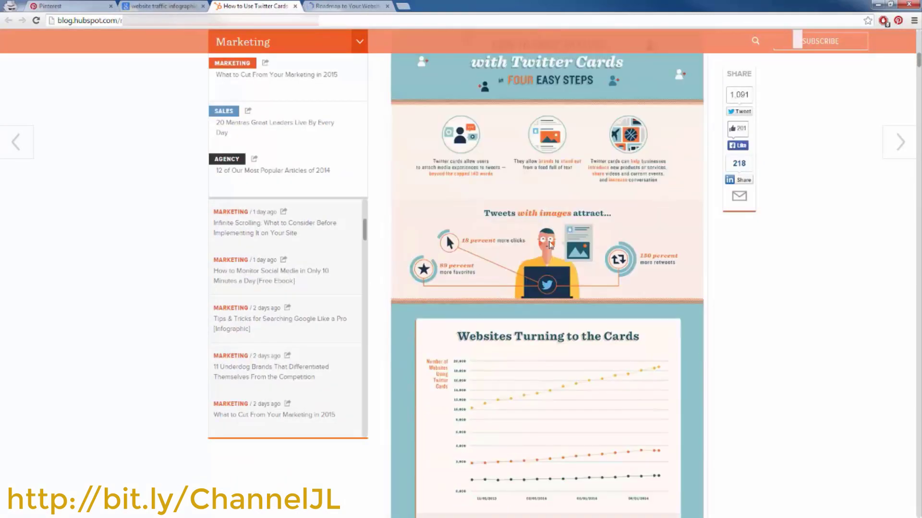
pyautogui.scroll(2, 542, 244)
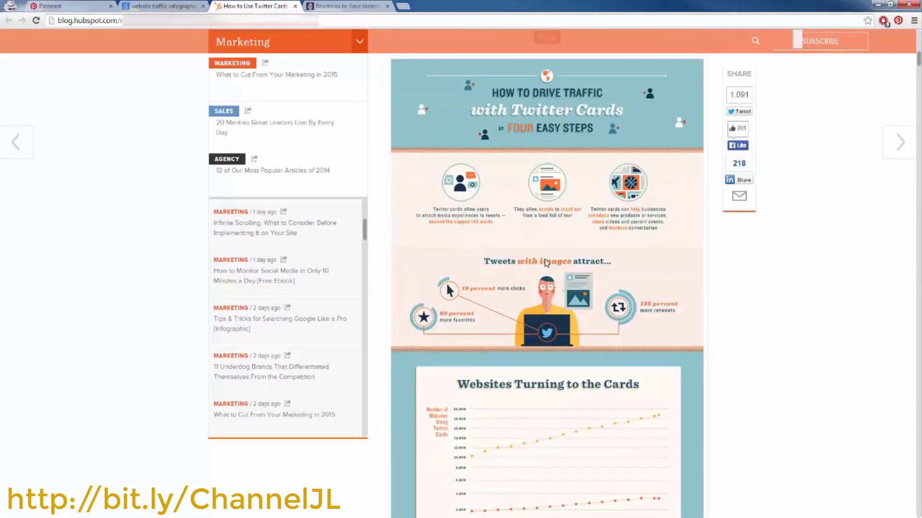
pyautogui.click(898, 21)
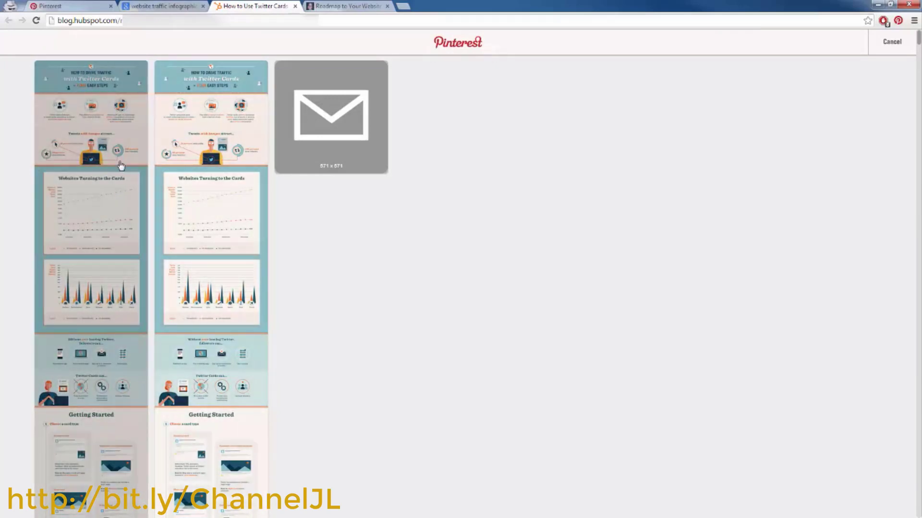
pyautogui.click(60, 76)
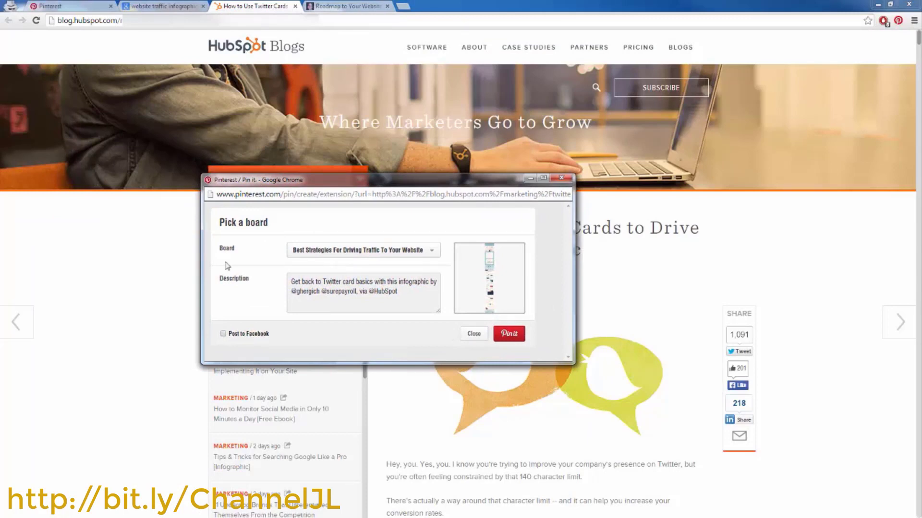
# - Pin the infographic to the traffic strategies board, described as "How to drive thousands of visitors to your website using Twitter! #TwitterTraffic #DriveTraffic #WebsiteTraffic"
pyautogui.click(434, 250)
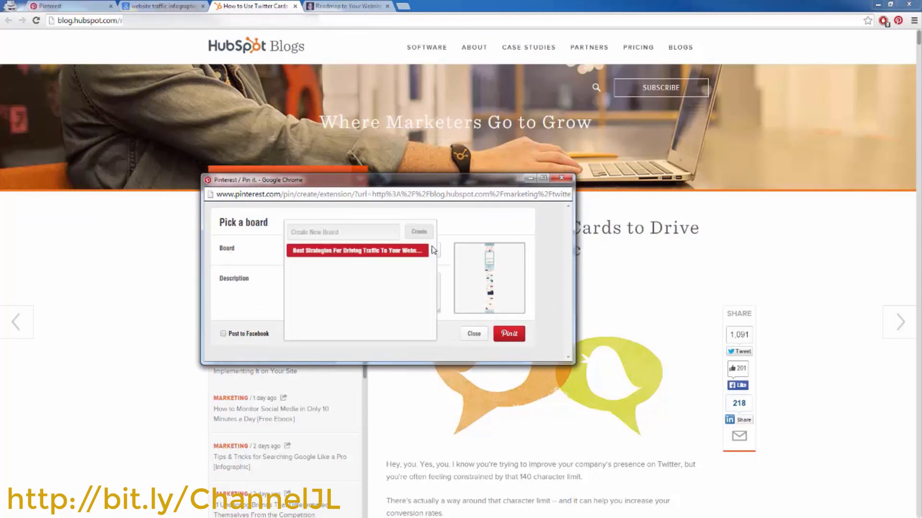
pyautogui.click(349, 253)
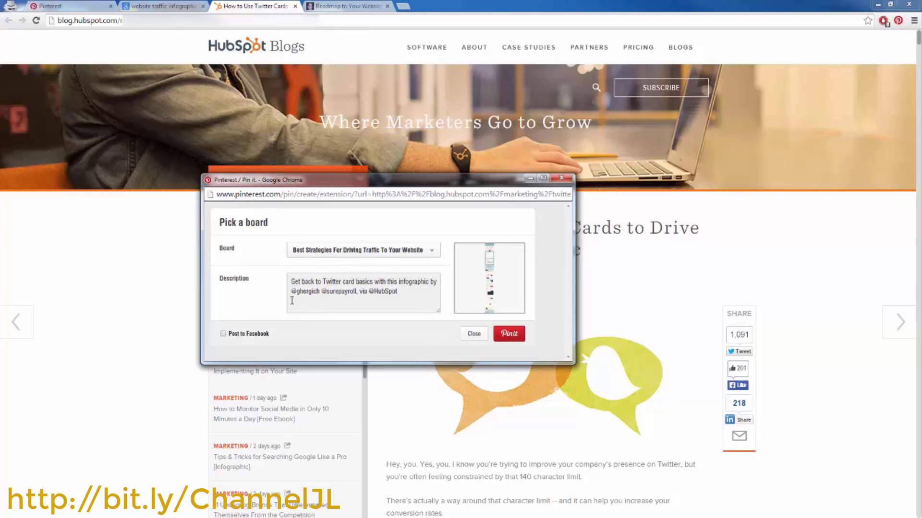
pyautogui.hotkey('ctrl', 'a')
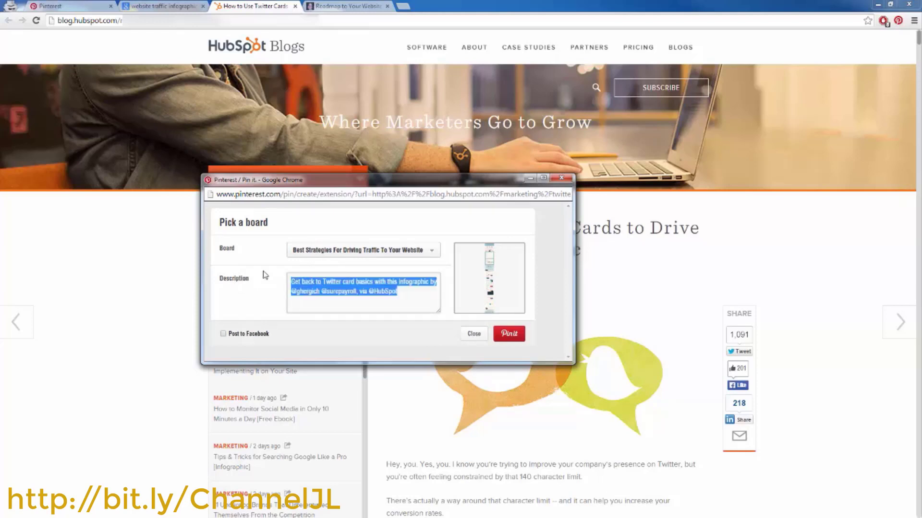
pyautogui.write('How to drive thousands of visitors to your website using Twitter! #TwitterTraffic #DriveTraffic #WebsiteTraffic')
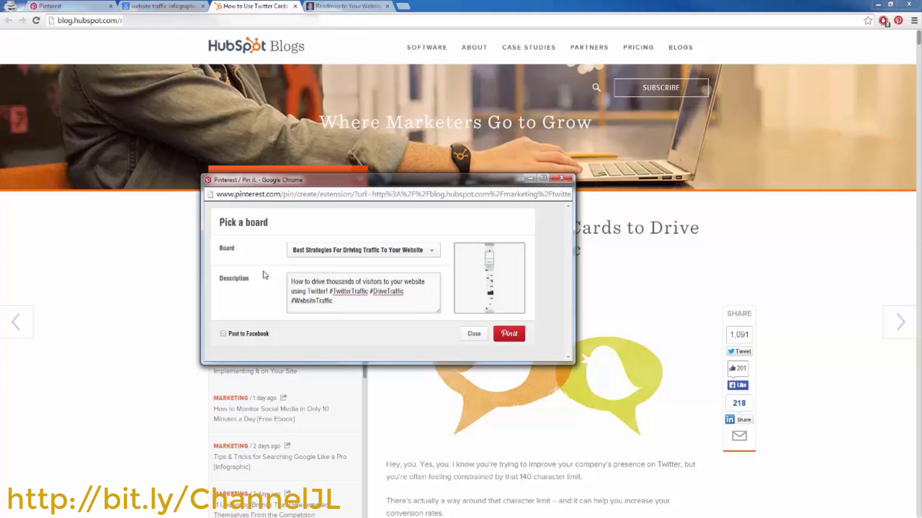
pyautogui.click(501, 336)
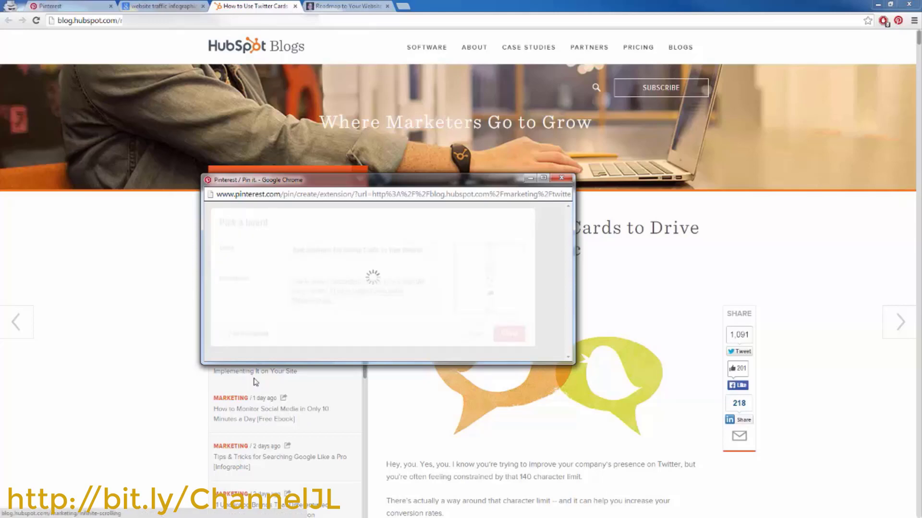
# - Return to the Pinterest board, reload it and look over the full length of the pinned Twitter Cards infographic
pyautogui.click(51, 6)
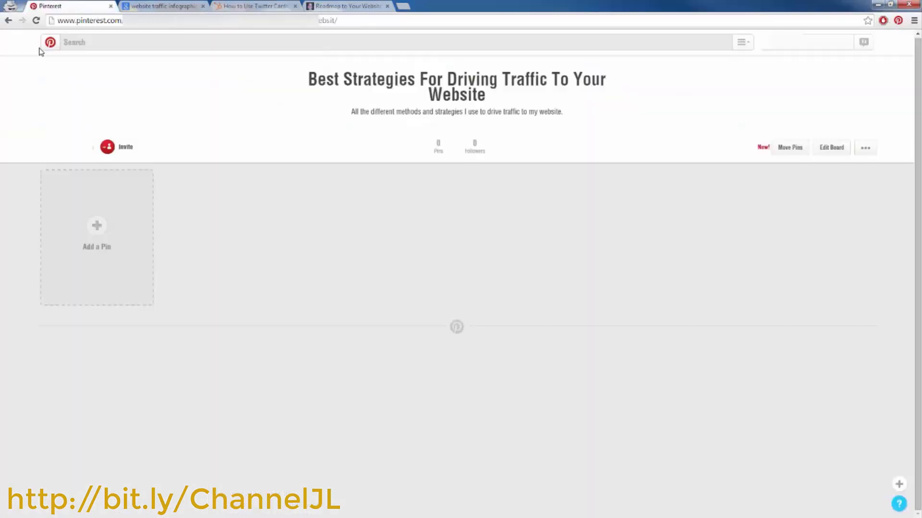
pyautogui.click(36, 20)
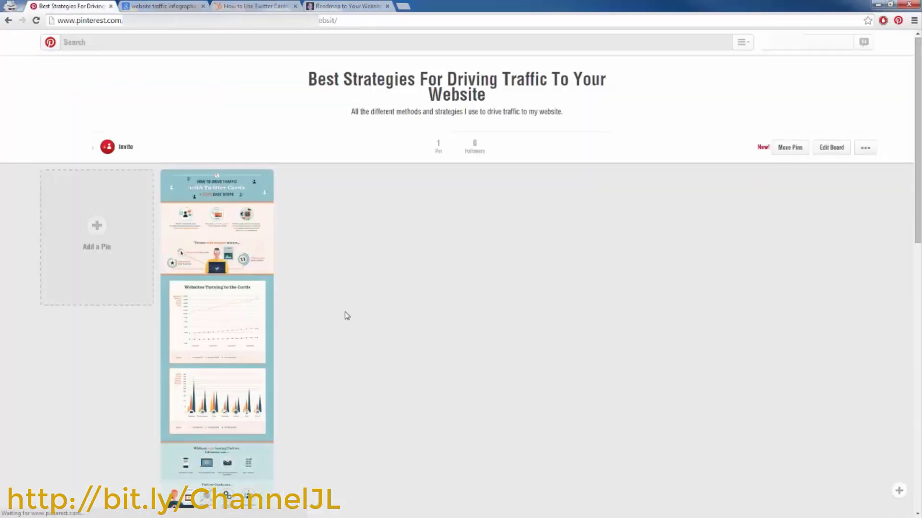
pyautogui.scroll(-3, 290, 236)
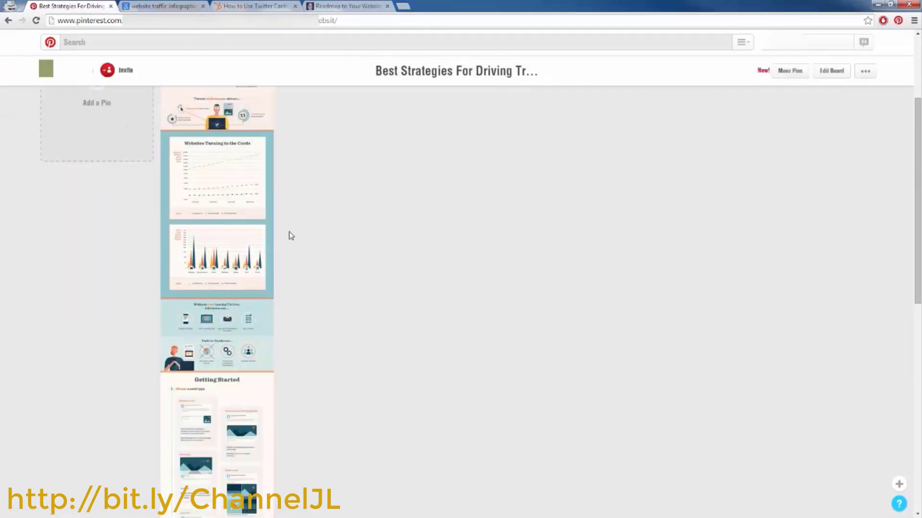
pyautogui.scroll(-10, 323, 313)
pyautogui.scroll(2, 350, 307)
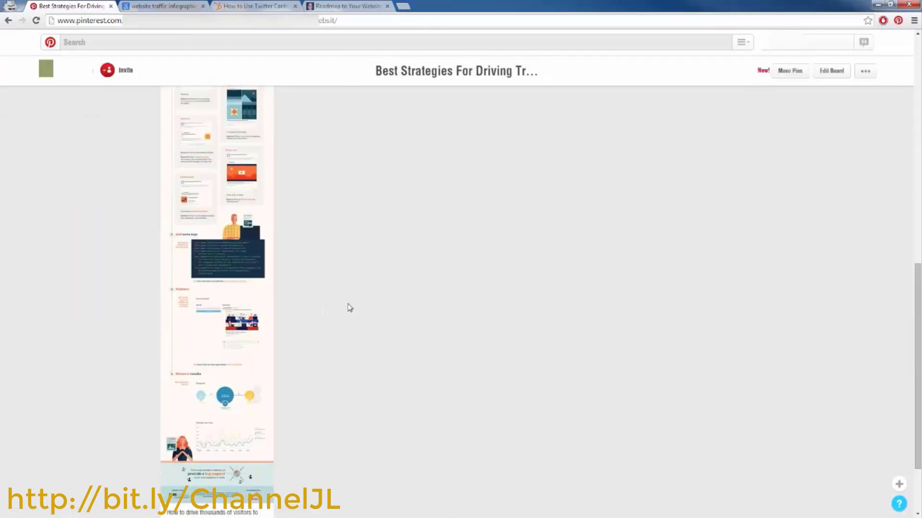
pyautogui.scroll(10, 350, 307)
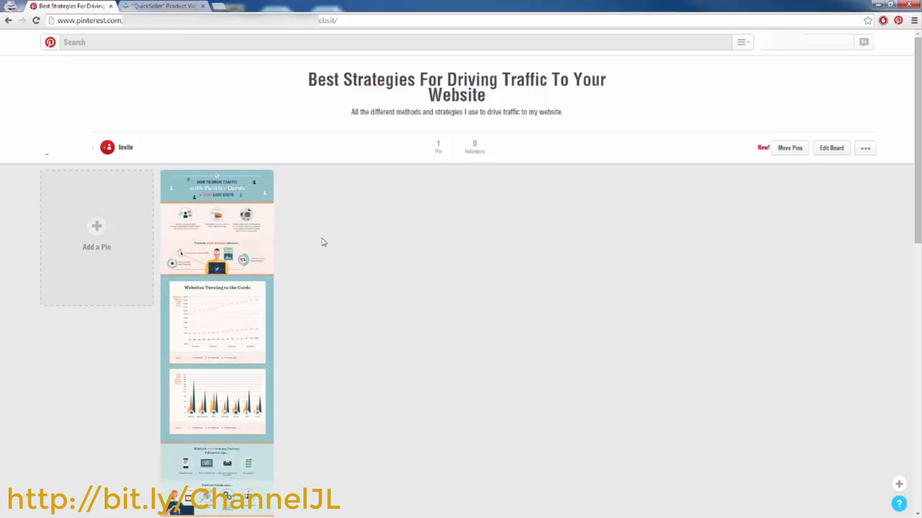
# - Switch to the "QuickSeller" product video sales template page and look over its layout down to the guarantee section
pyautogui.hotkey('ctrl', 'Tab')
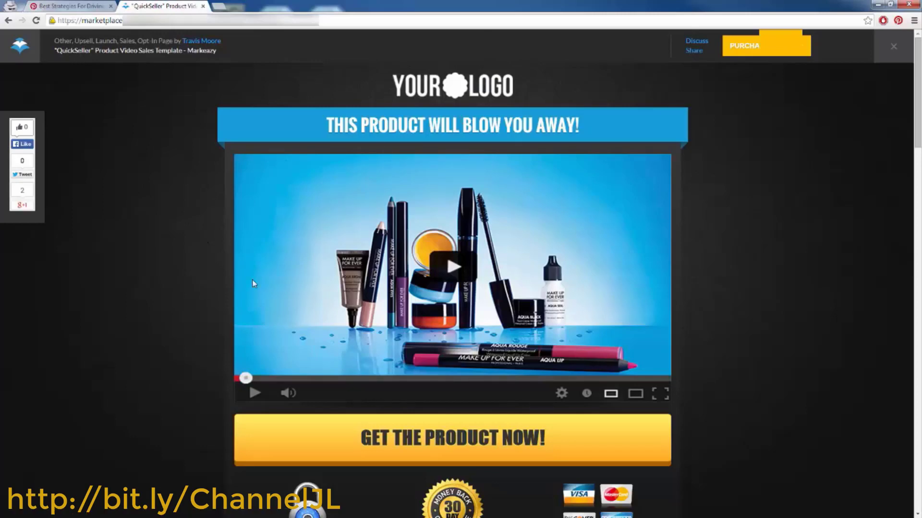
pyautogui.scroll(-3, 251, 302)
pyautogui.scroll(3, 248, 319)
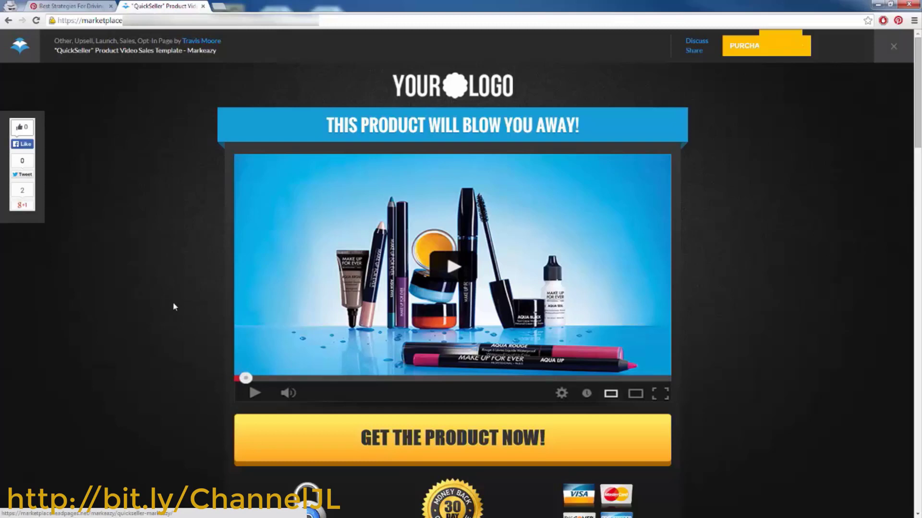
pyautogui.scroll(-3, 161, 278)
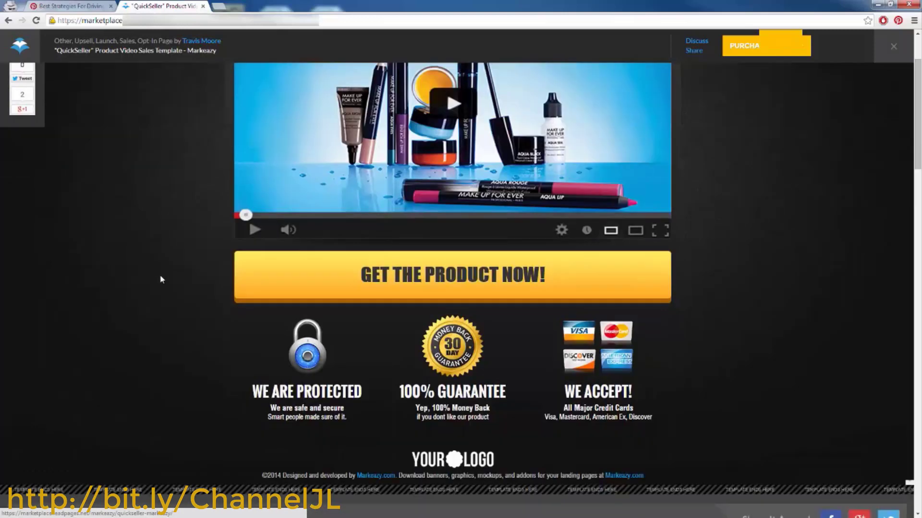
pyautogui.scroll(3, 194, 288)
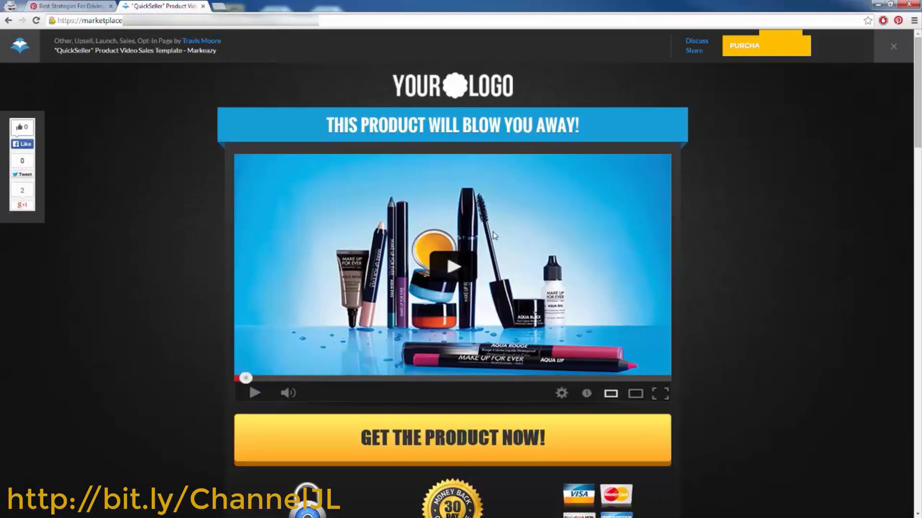
# - Pin the QuickSeller page to the traffic board, described as "Click here to learn how I drove 14,395 visitors to my blog in 2 weeks! #DriveTraffic #UnlimitedTraffic #WebsiteTraffic"
pyautogui.click(898, 22)
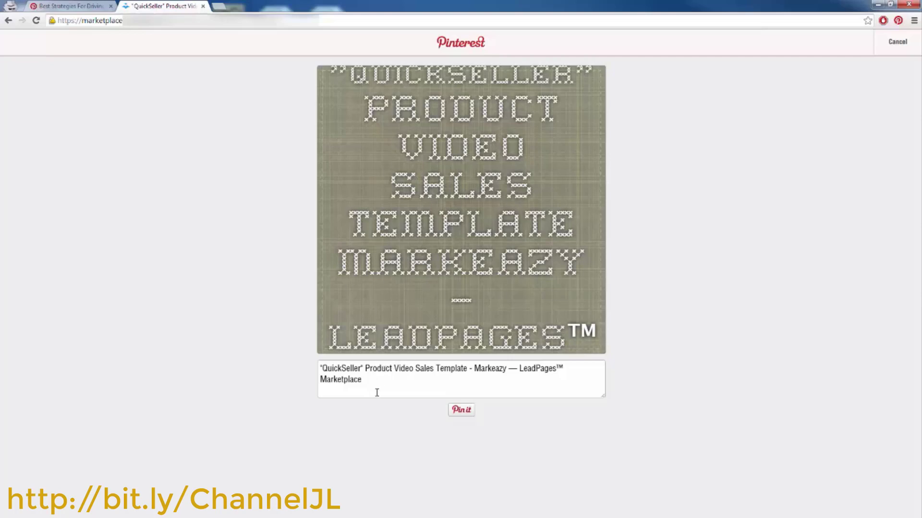
pyautogui.moveTo(388, 380); pyautogui.dragTo(302, 367)
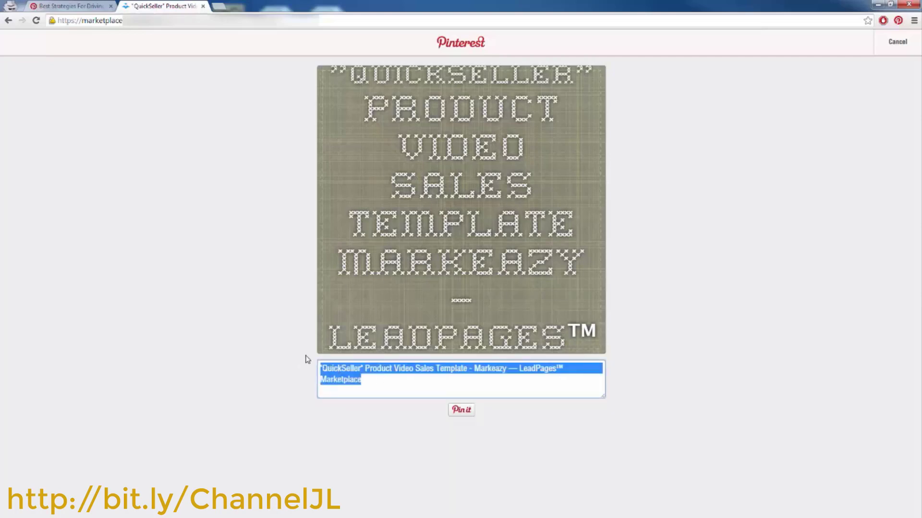
pyautogui.hotkey('ctrl', 'v')
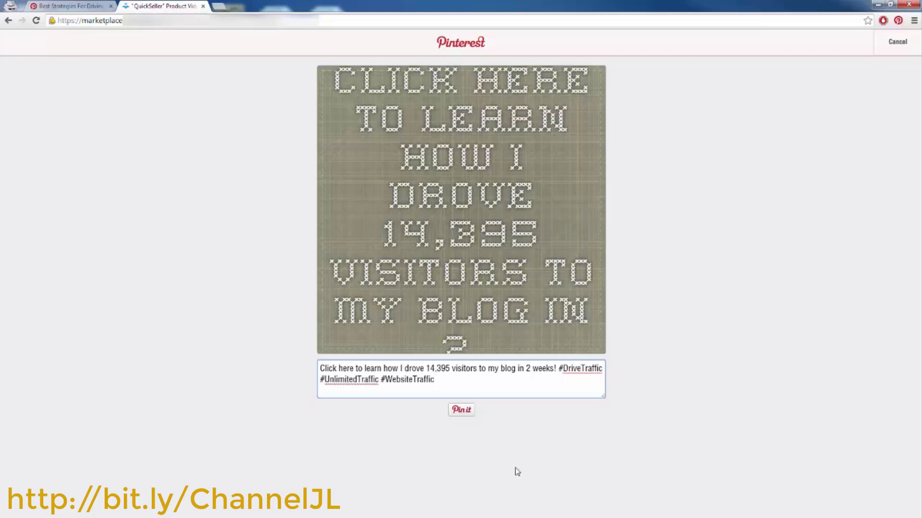
pyautogui.click(462, 410)
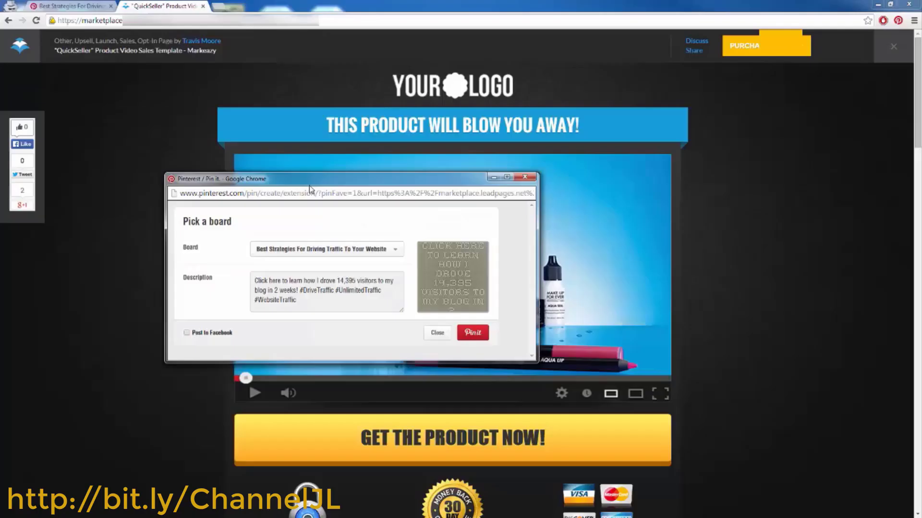
pyautogui.moveTo(320, 184); pyautogui.dragTo(340, 188)
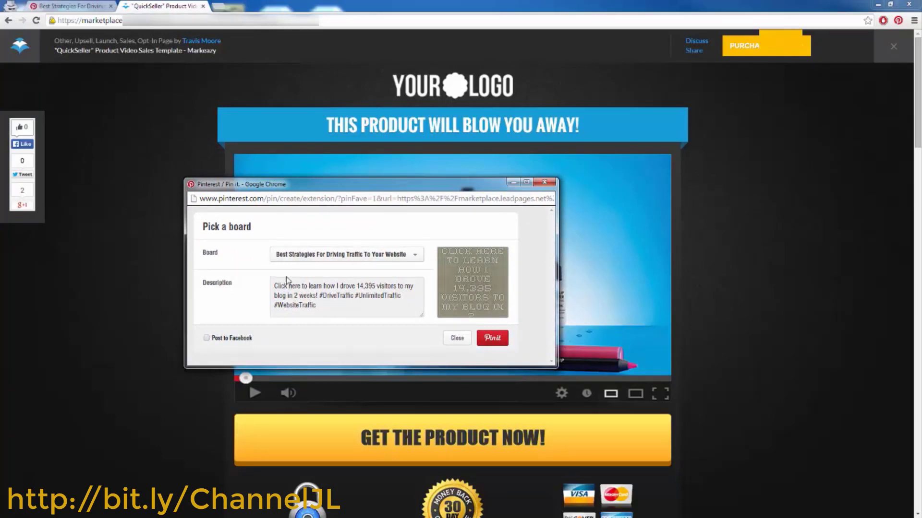
pyautogui.click(492, 339)
# - Return to the traffic strategies board, reload it and look over its pins
pyautogui.click(72, 6)
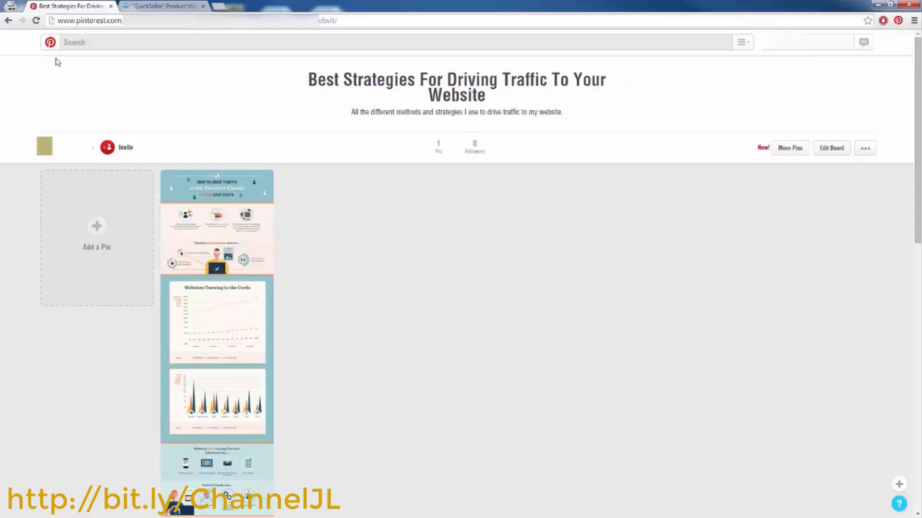
pyautogui.click(36, 20)
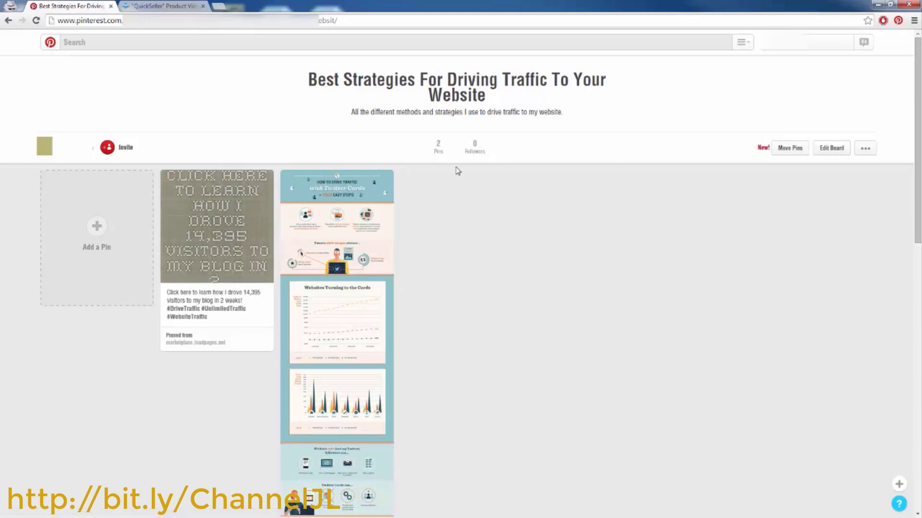
pyautogui.scroll(-3, 563, 261)
pyautogui.scroll(3, 445, 286)
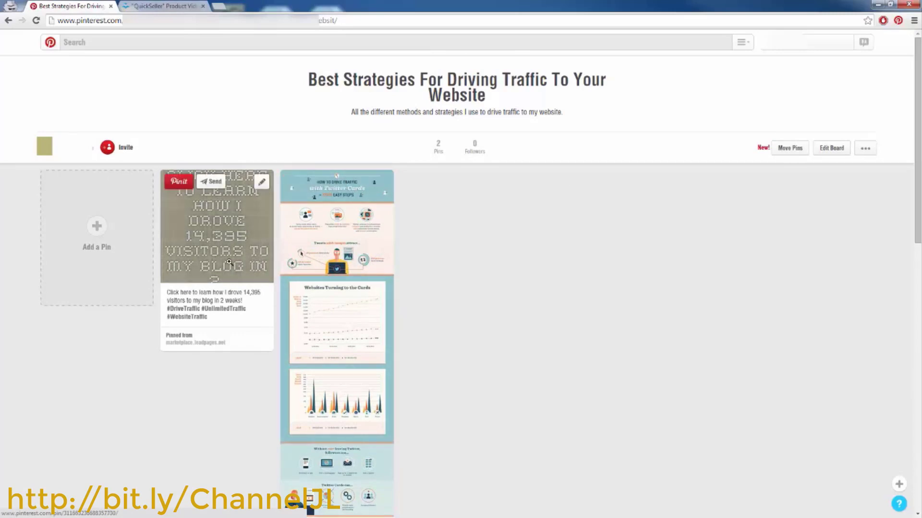
# - Follow the new text pin to its linked QuickSeller page, close both QuickSeller pages and return to the board
pyautogui.click(171, 206)
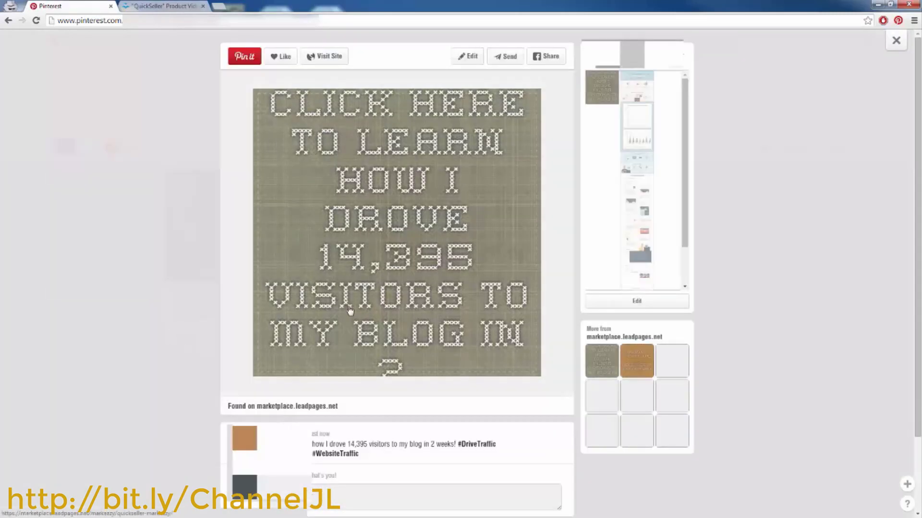
pyautogui.click(332, 285)
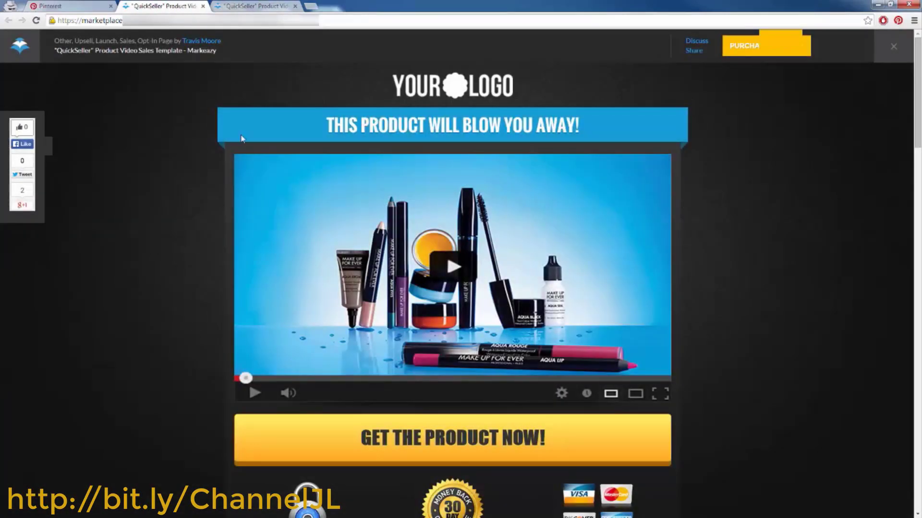
pyautogui.click(203, 6)
pyautogui.click(203, 6)
pyautogui.click(134, 309)
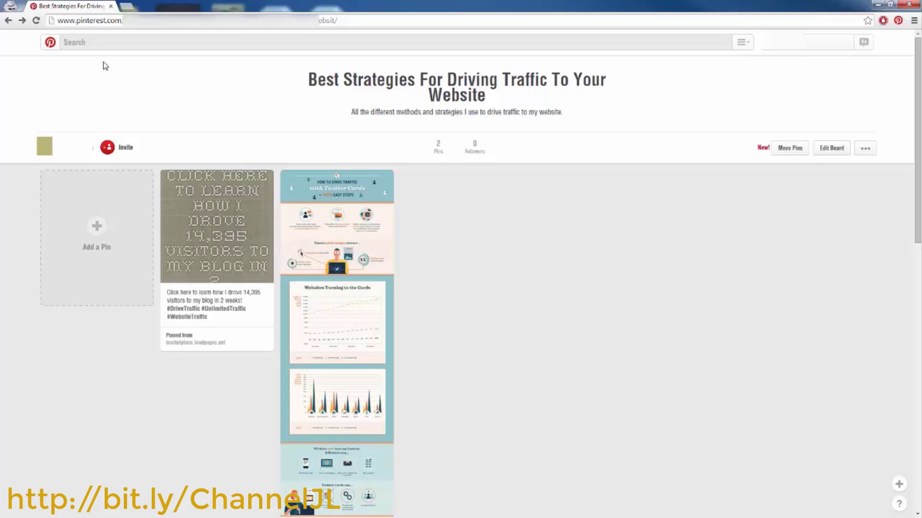
# - Search Pinterest for "website traffic"
pyautogui.click(120, 44)
pyautogui.write('web')
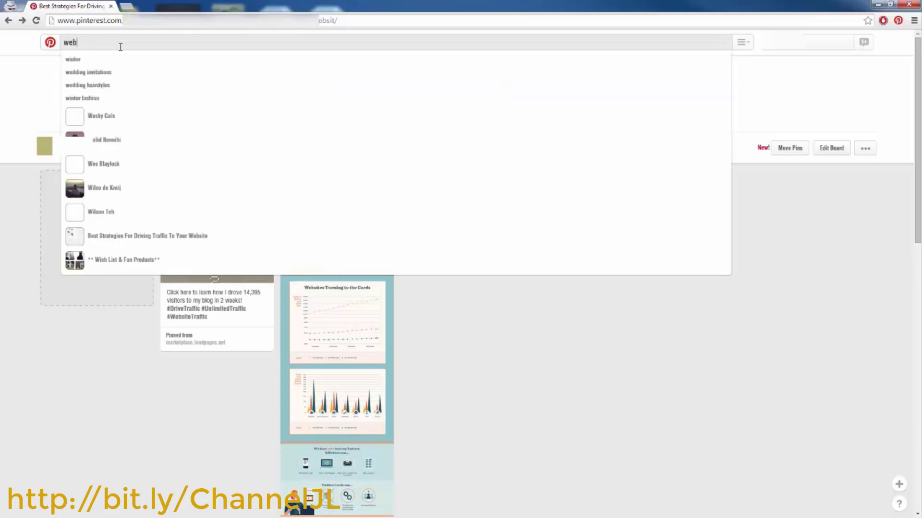
pyautogui.write('site traffic')
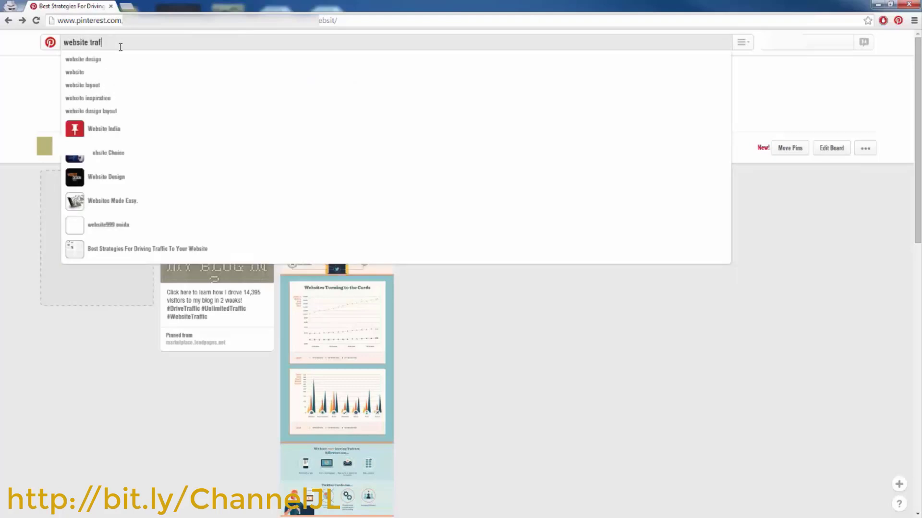
pyautogui.press('Return')
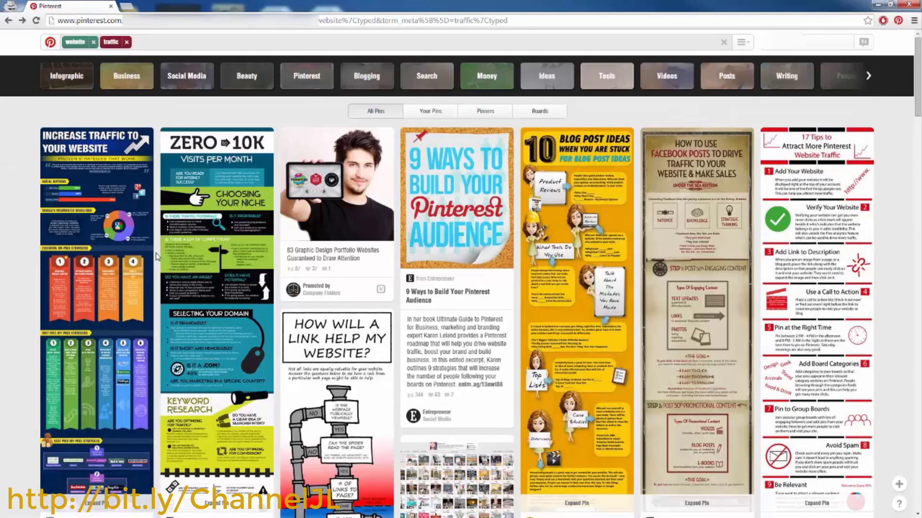
# - Look over the found pins, open the repin dialog for the "Increase Traffic to Your Website" infographic and close it without pinning
pyautogui.moveTo(220, 267)
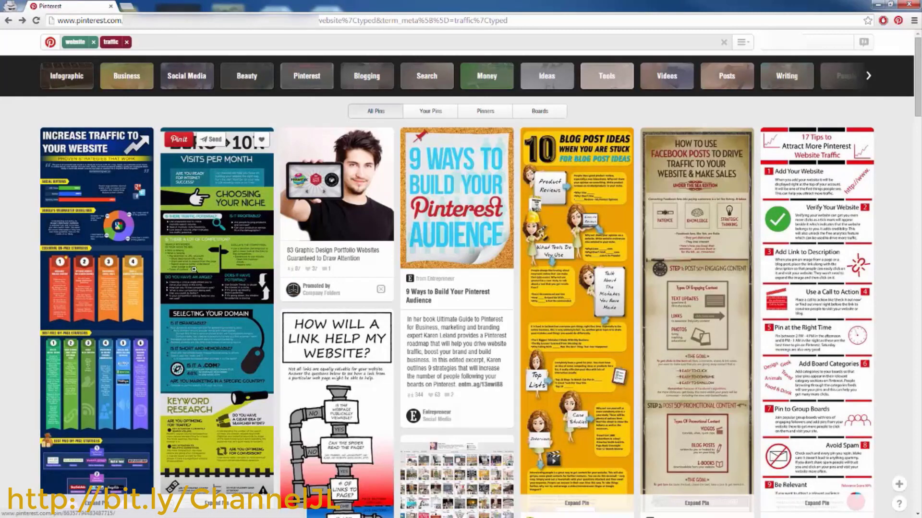
pyautogui.moveTo(106, 309)
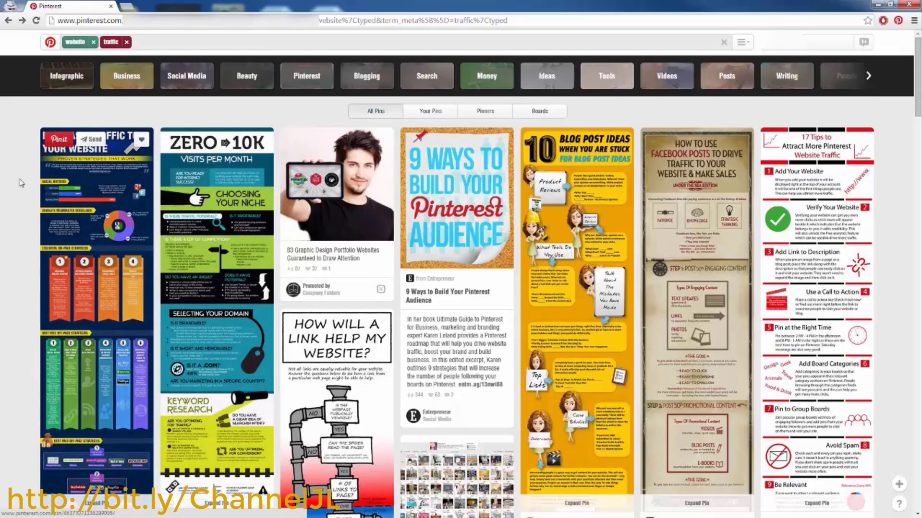
pyautogui.scroll(-1, 14, 211)
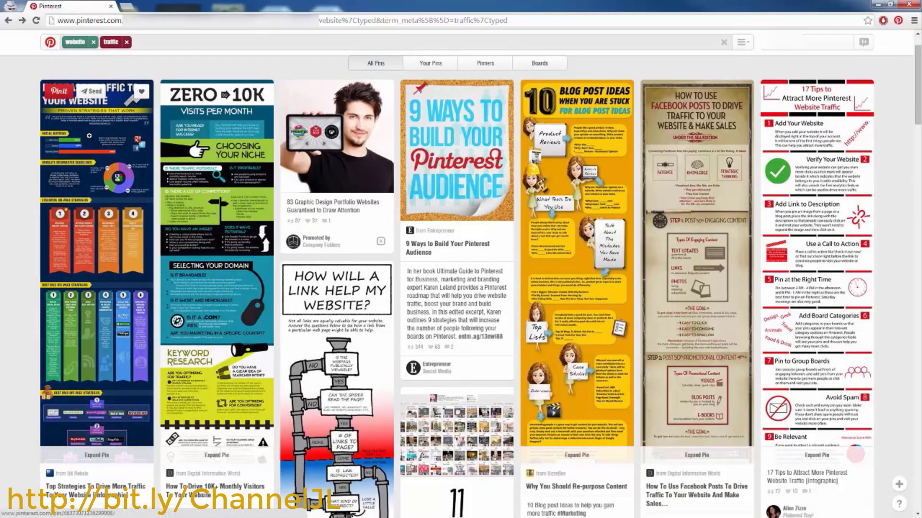
pyautogui.click(65, 94)
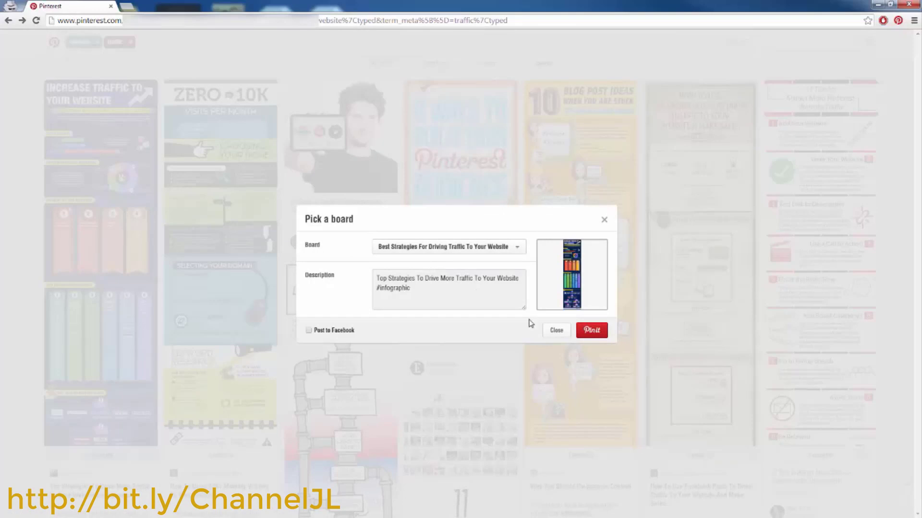
pyautogui.click(556, 331)
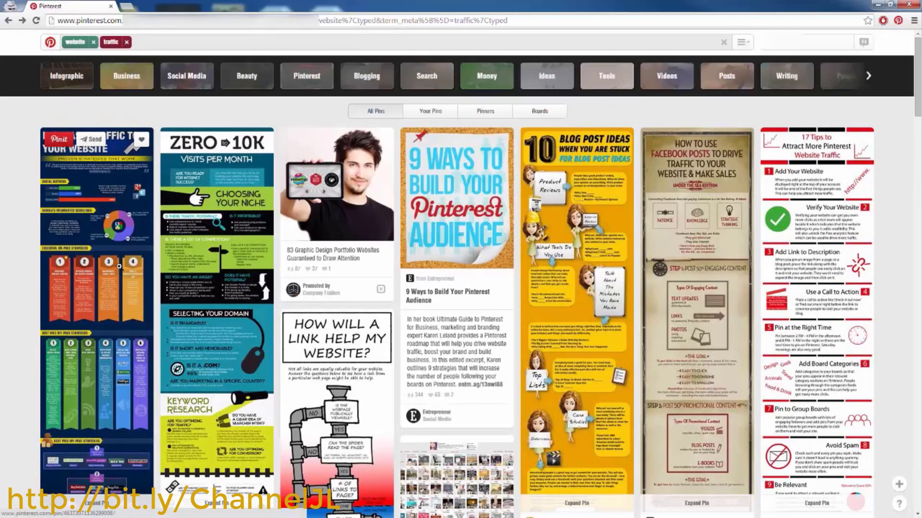
# - Limit the results to boards and follow "Website Traffic" with the "100+ Ways" cover, "Easy Ways To Build Web..." and the first "Free Website Traffic"
pyautogui.click(540, 111)
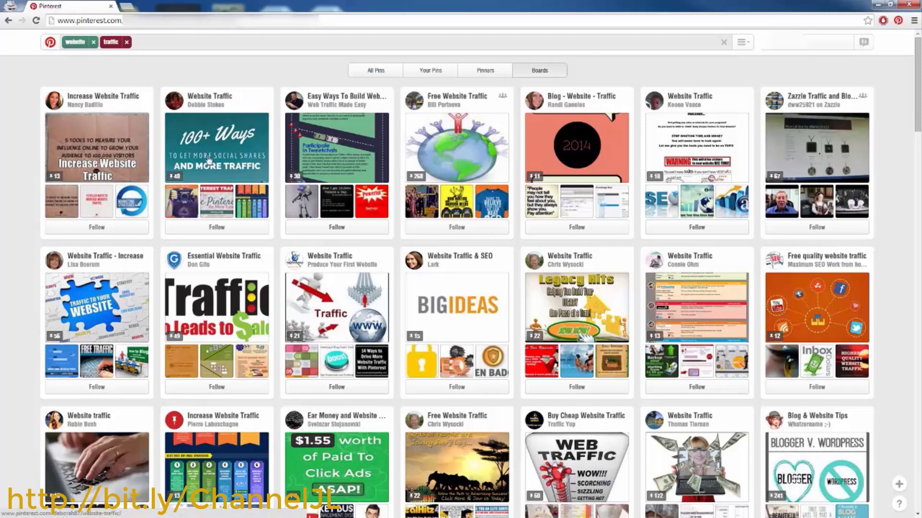
pyautogui.click(217, 227)
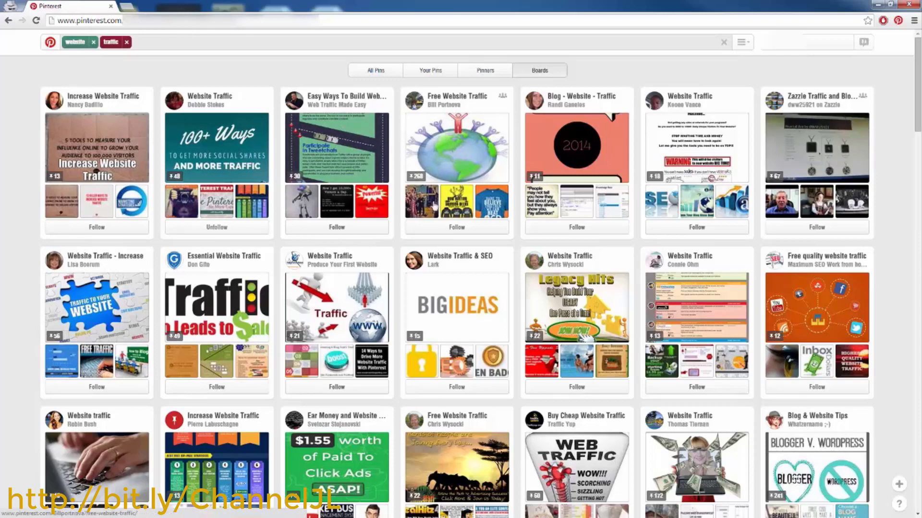
pyautogui.click(337, 227)
pyautogui.click(451, 227)
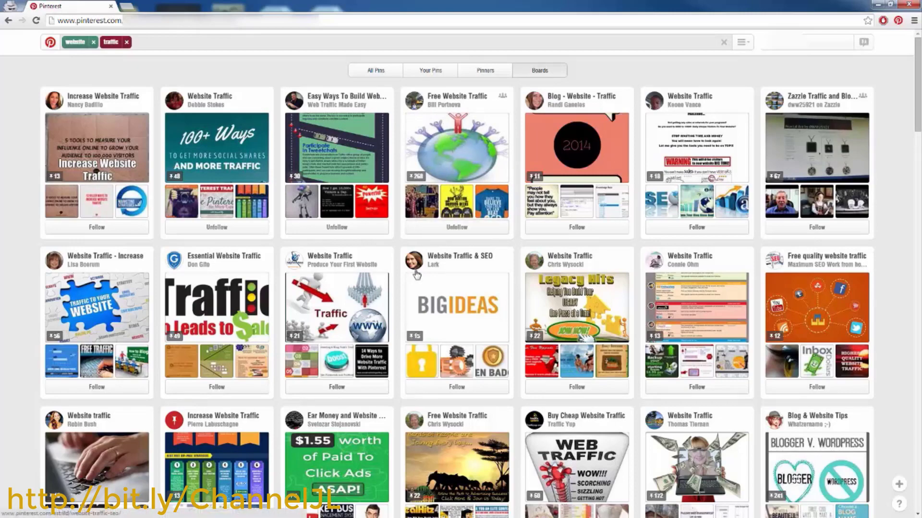
pyautogui.scroll(-3, 456, 353)
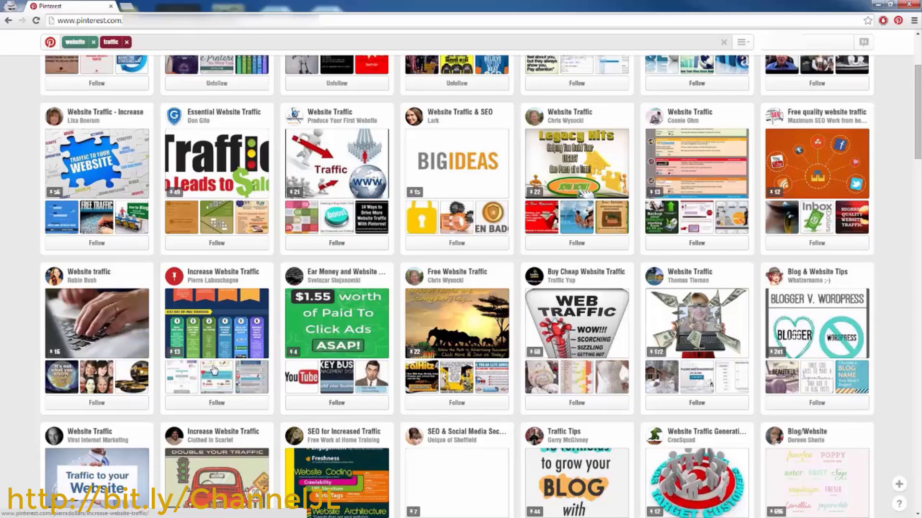
pyautogui.scroll(3, 226, 367)
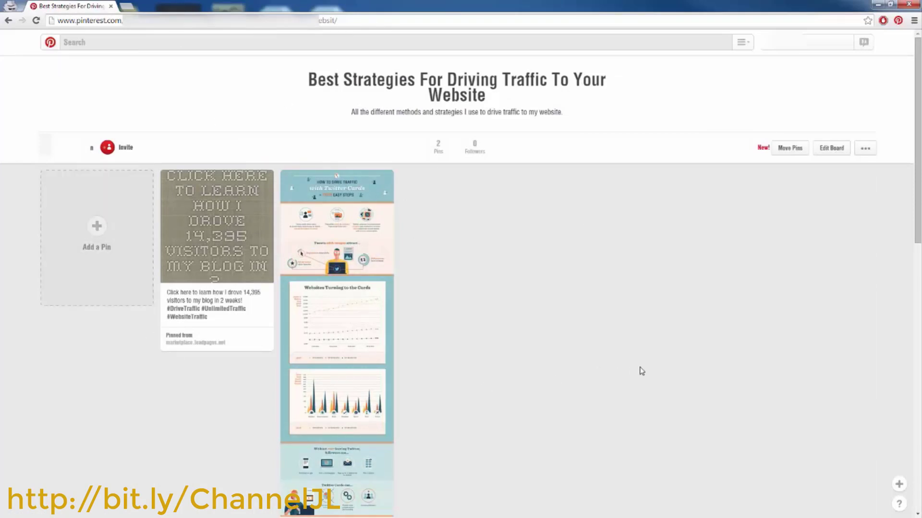
# - View the embeddable widget code and preview for the traffic strategies board and close the dialog
pyautogui.click(865, 151)
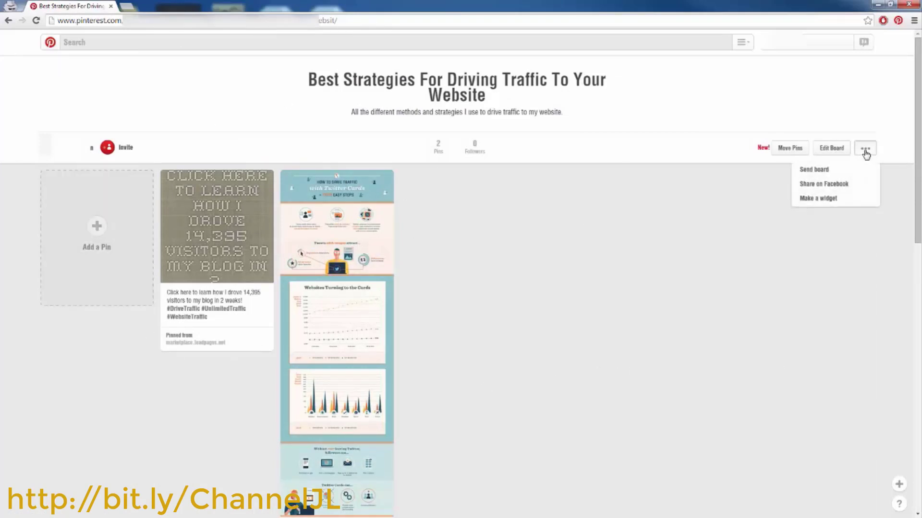
pyautogui.click(823, 202)
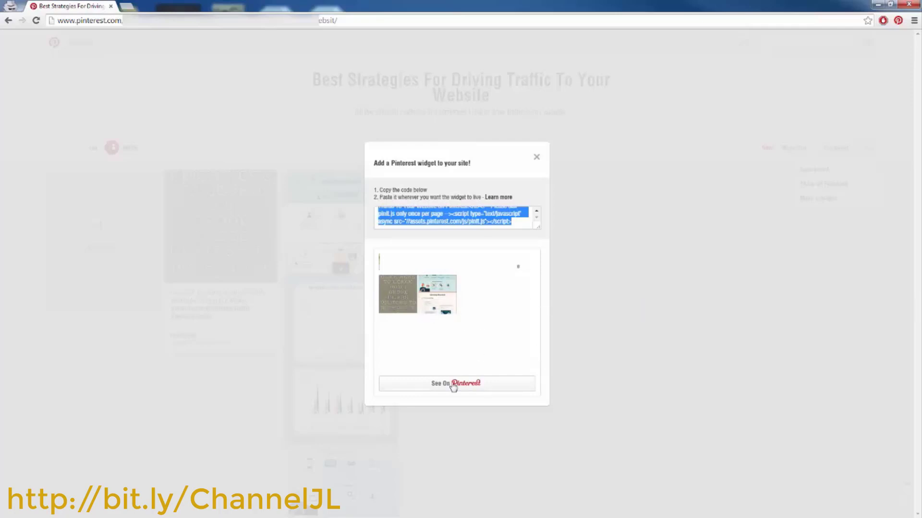
pyautogui.click(598, 208)
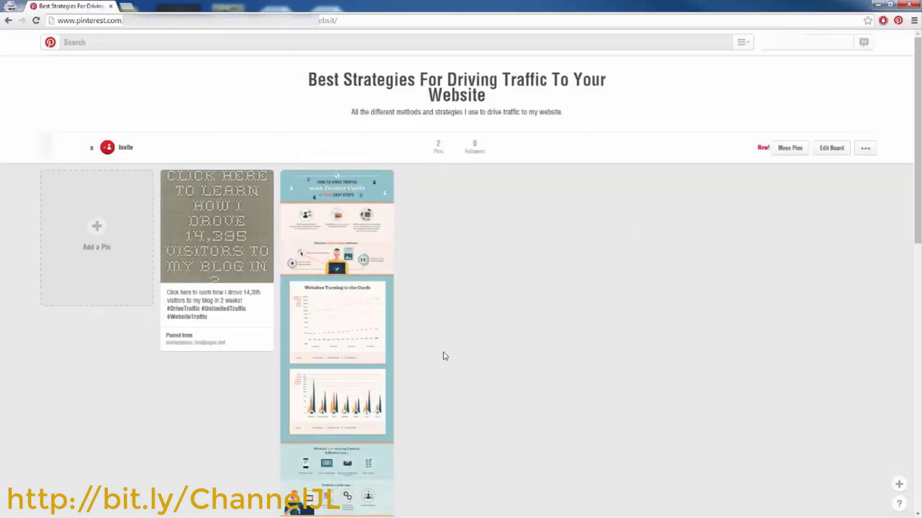
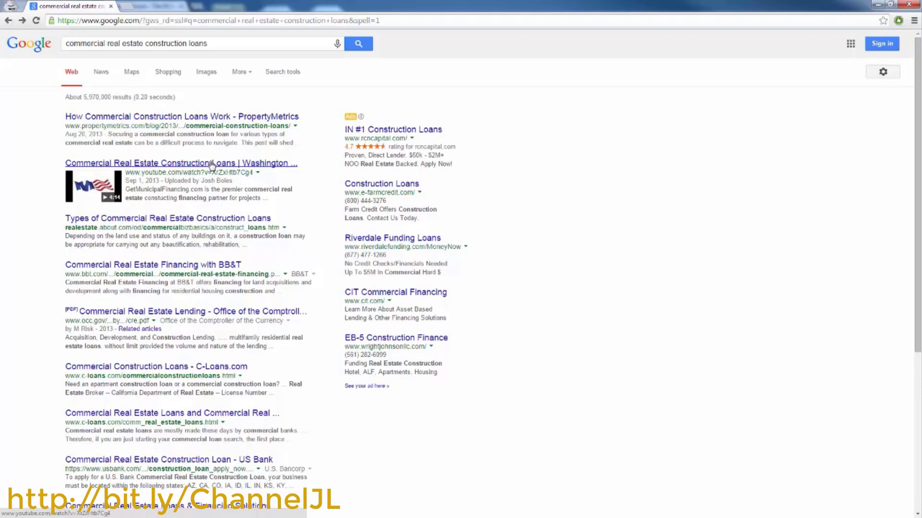
# - View the YouTube video from the Google result "Commercial Real Estate Construction Loans | Washington ..." and return from it
pyautogui.click(211, 165)
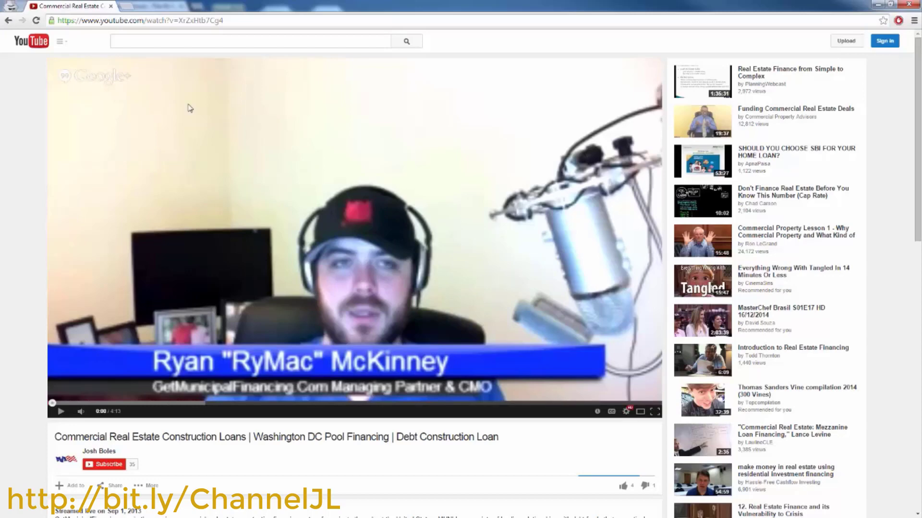
pyautogui.click(8, 20)
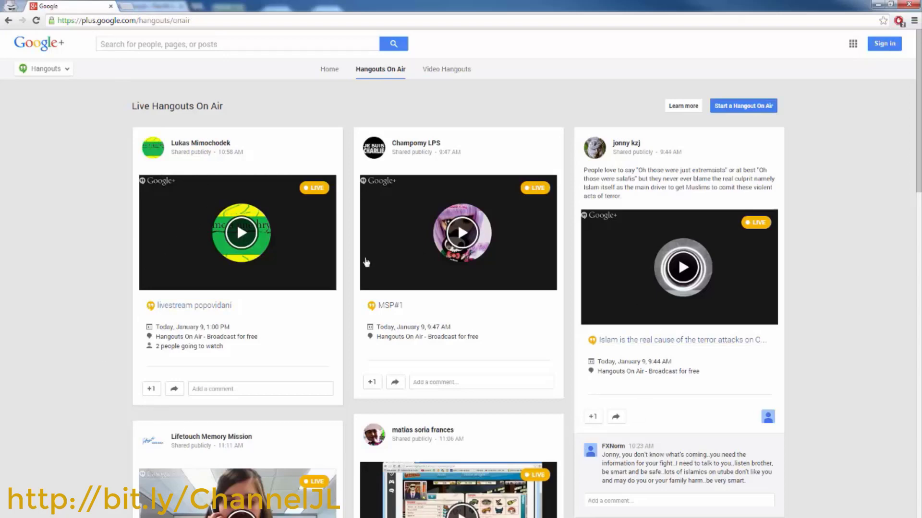
# - Look over the live broadcasts on the Google+ Hangouts On Air page
pyautogui.scroll(-3, 134, 265)
pyautogui.scroll(-1, 133, 266)
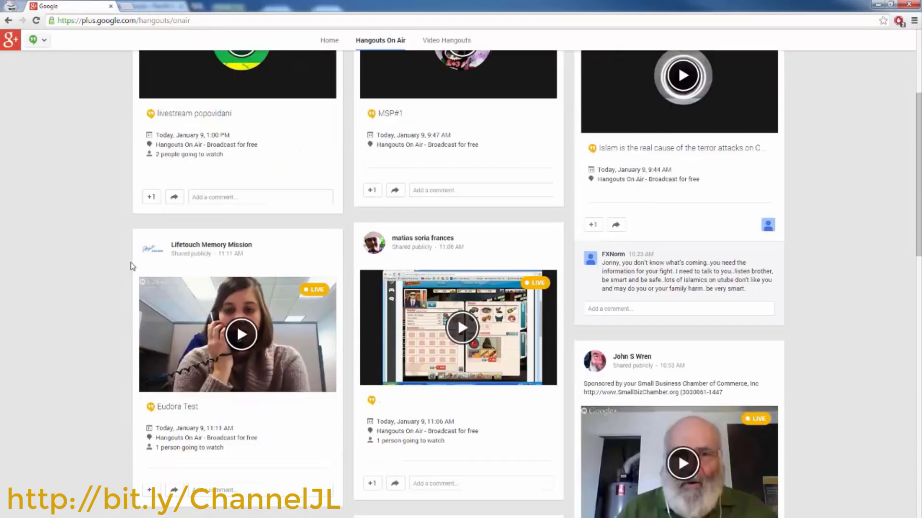
pyautogui.scroll(-1, 133, 266)
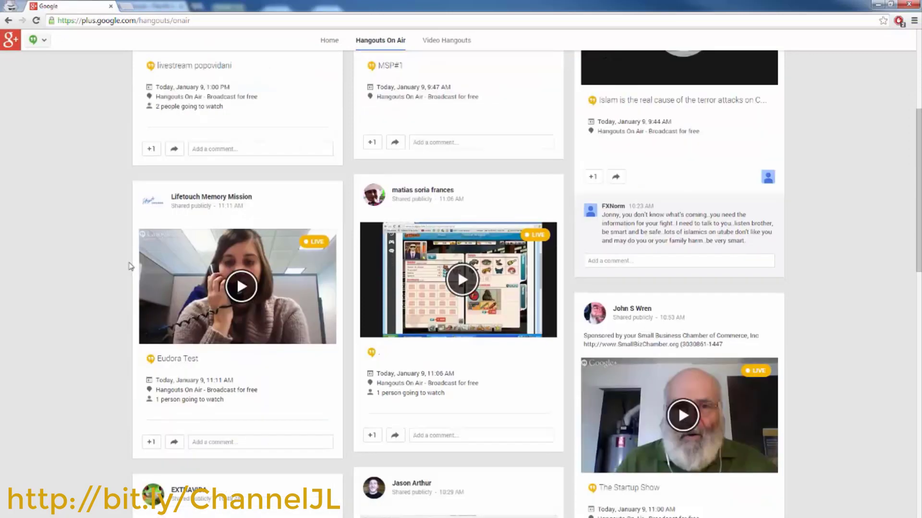
pyautogui.scroll(5, 135, 262)
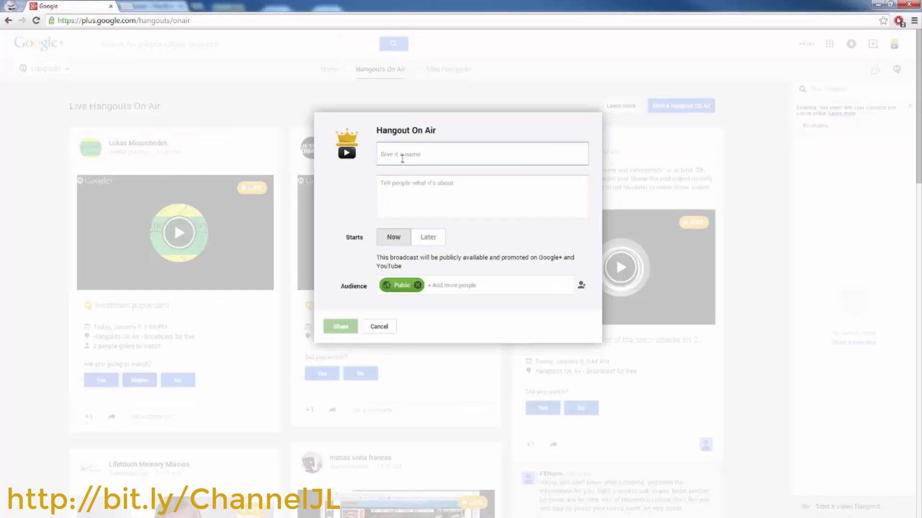
# - Share a public Hangout On Air named "Indianapolis Oral Surgeons", described as a dentist interview about healthy teeth with a special offer for viewers
pyautogui.click(411, 180)
pyautogui.click(418, 157)
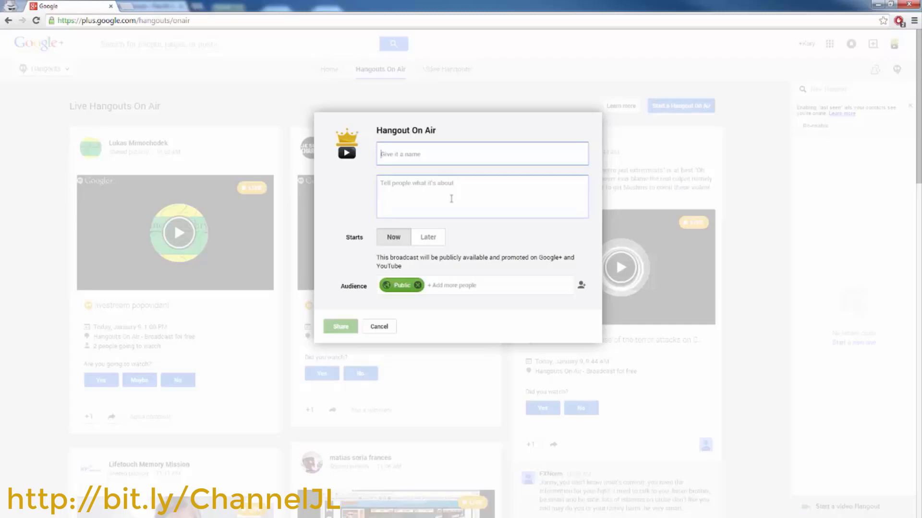
pyautogui.write('Indianapolis Oral Surgeons')
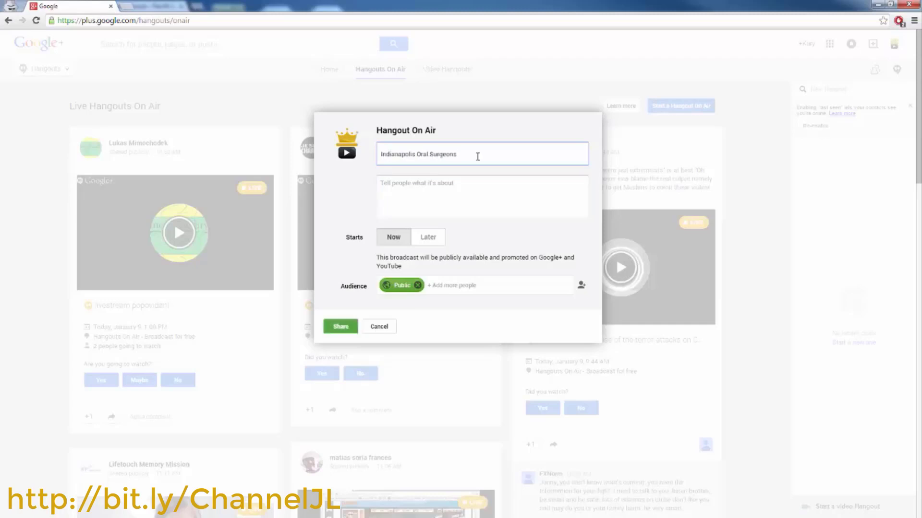
pyautogui.click(439, 197)
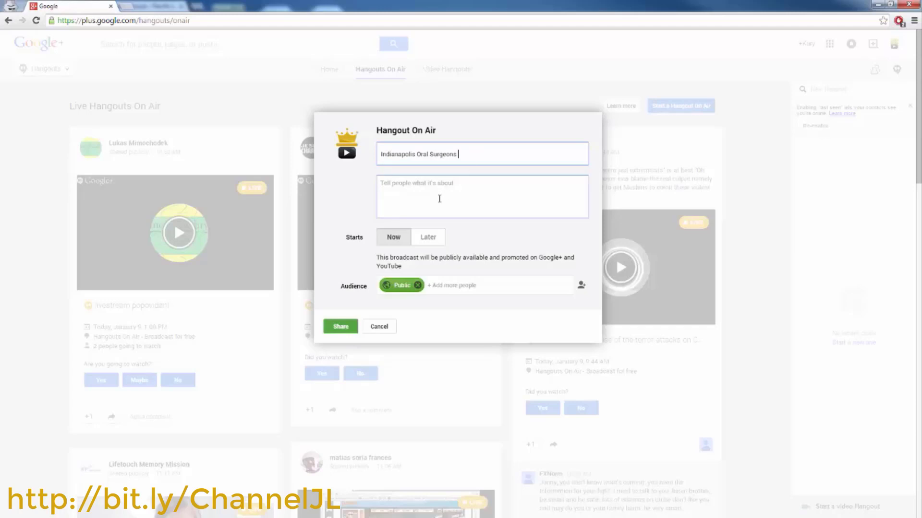
pyautogui.write('Tune in for my interview with Dr. Smith as we discuss the benefits of healthy teeth and a special offer for all viewers!')
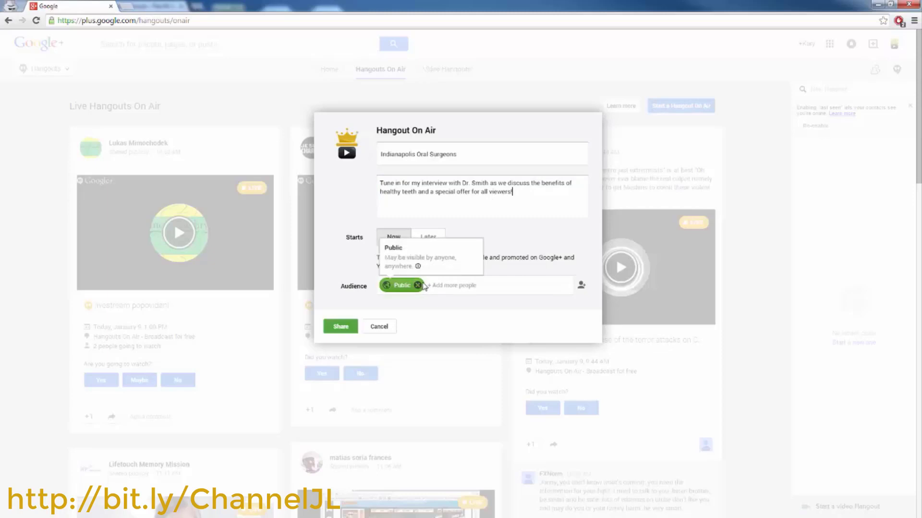
pyautogui.click(338, 329)
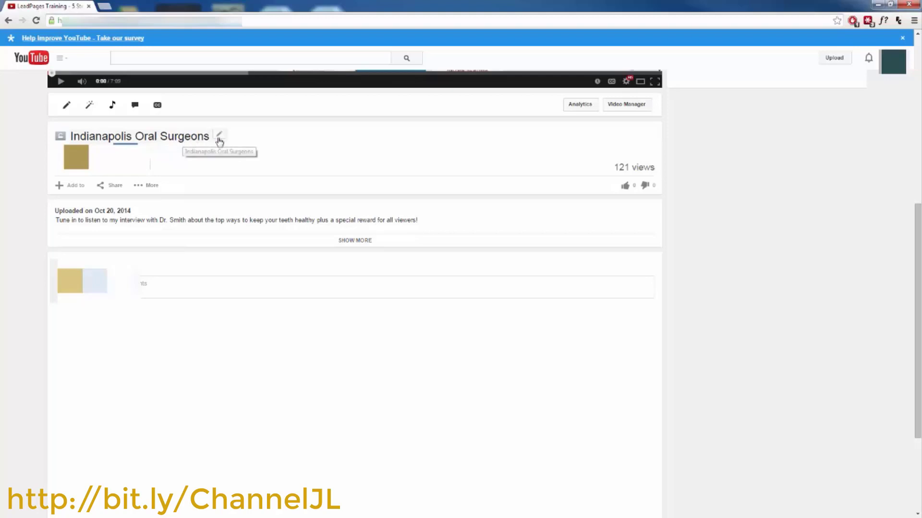
pyautogui.click(192, 225)
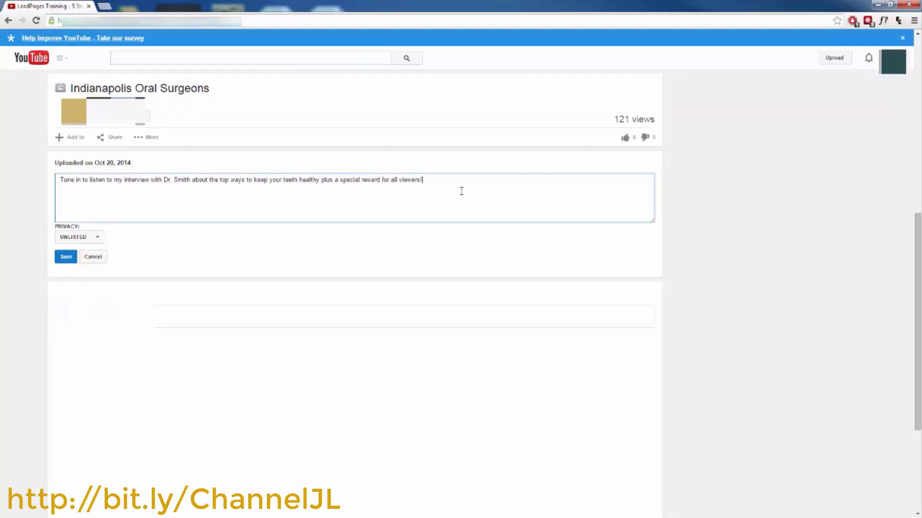
pyautogui.write('www.s')
pyautogui.press('BackSpace')
pyautogui.press('BackSpace')
pyautogui.write('w.salespae')
pyautogui.press('BackSpace')
pyautogui.write('ge.com')
pyautogui.click(67, 258)
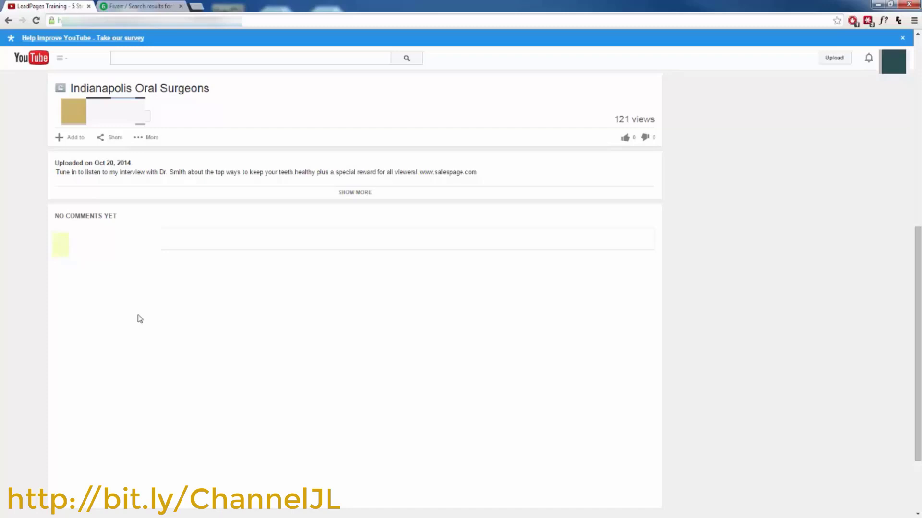
# - Switch to the Fiverr search results for "backlinks" and look over the offered gigs
pyautogui.hotkey('ctrl', 'Tab')
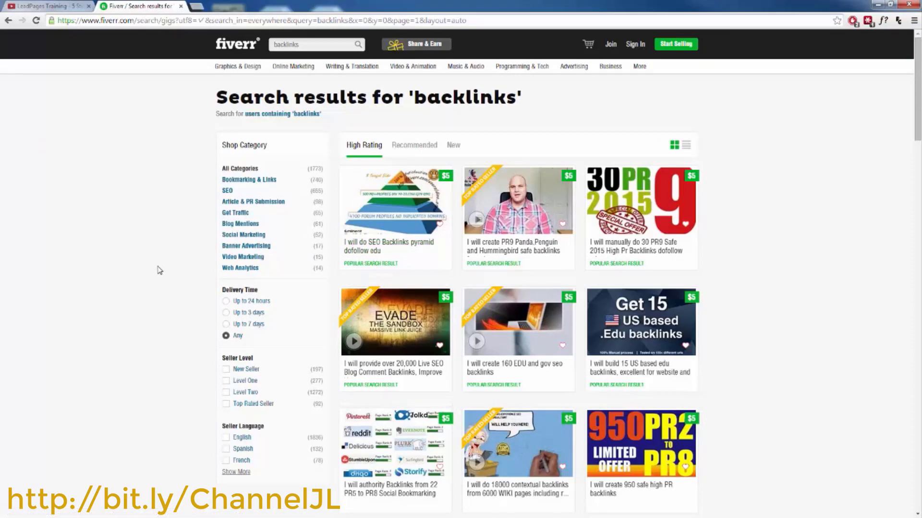
pyautogui.scroll(-1, 159, 270)
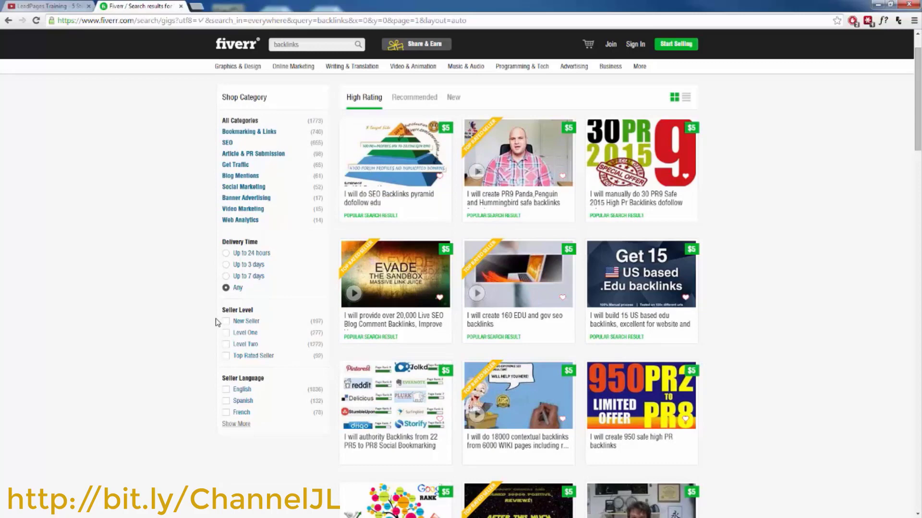
pyautogui.scroll(-2, 217, 322)
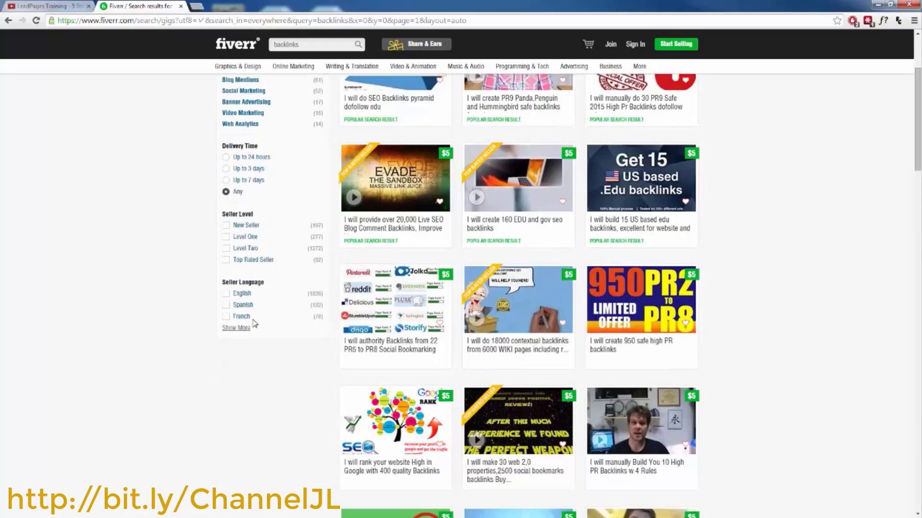
pyautogui.scroll(3, 280, 329)
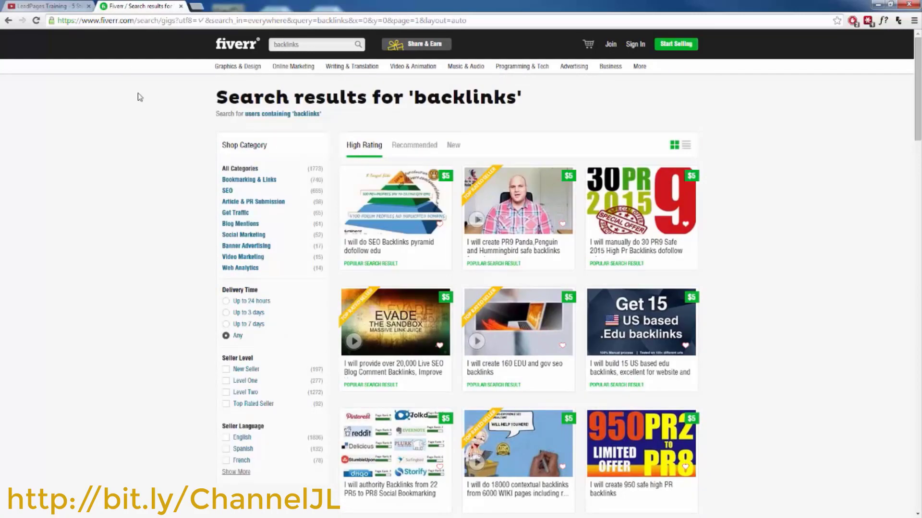